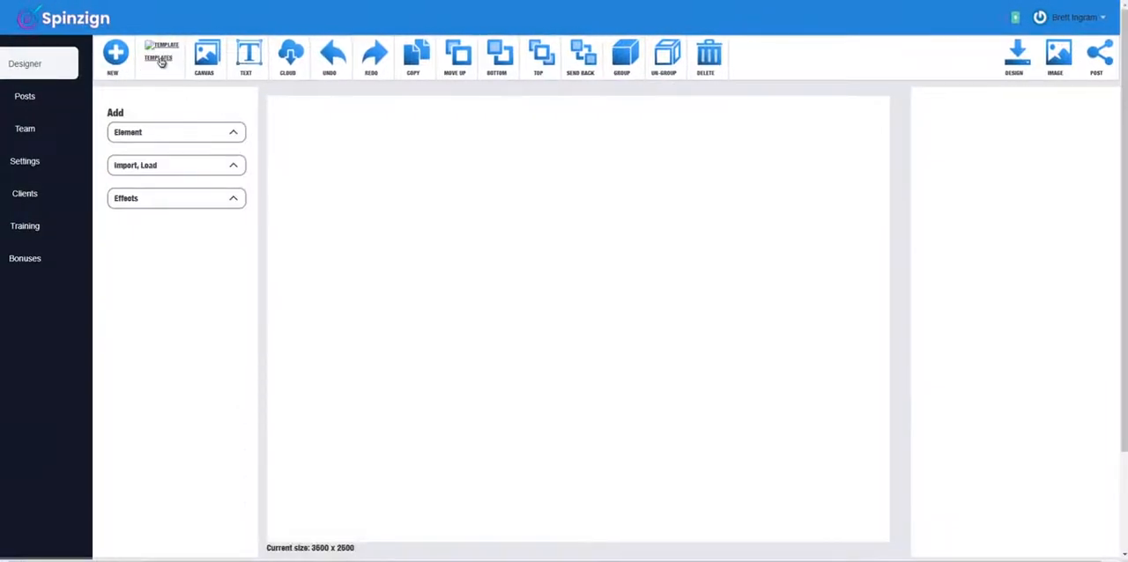
Step: Open the design templates, review the available template categories and show the accountant category
click(157, 57)
click(181, 140)
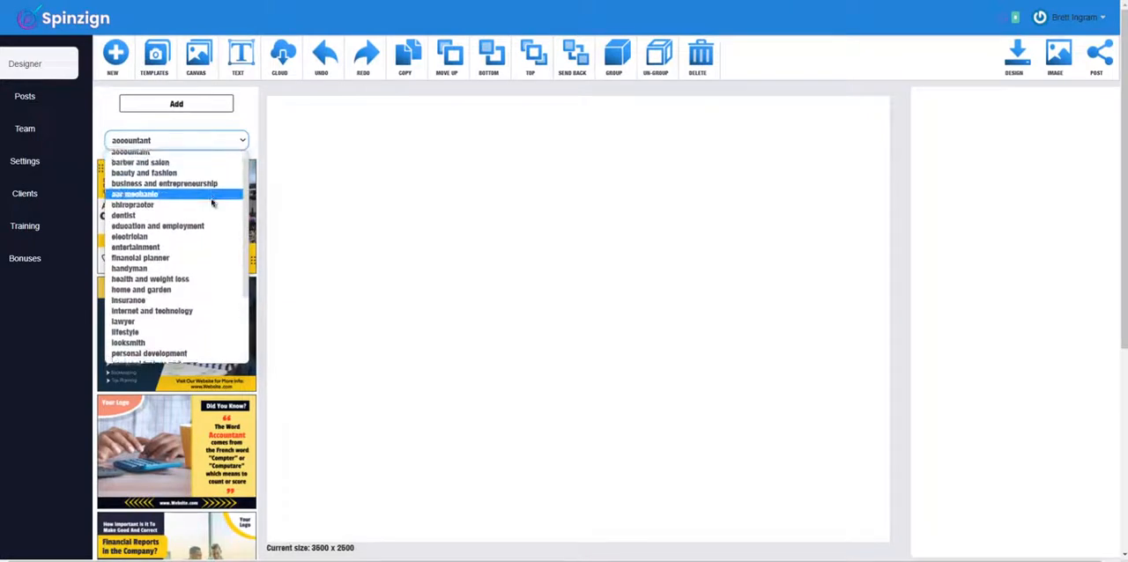
scroll(217, 220, down, 1)
scroll(231, 341, up, 2)
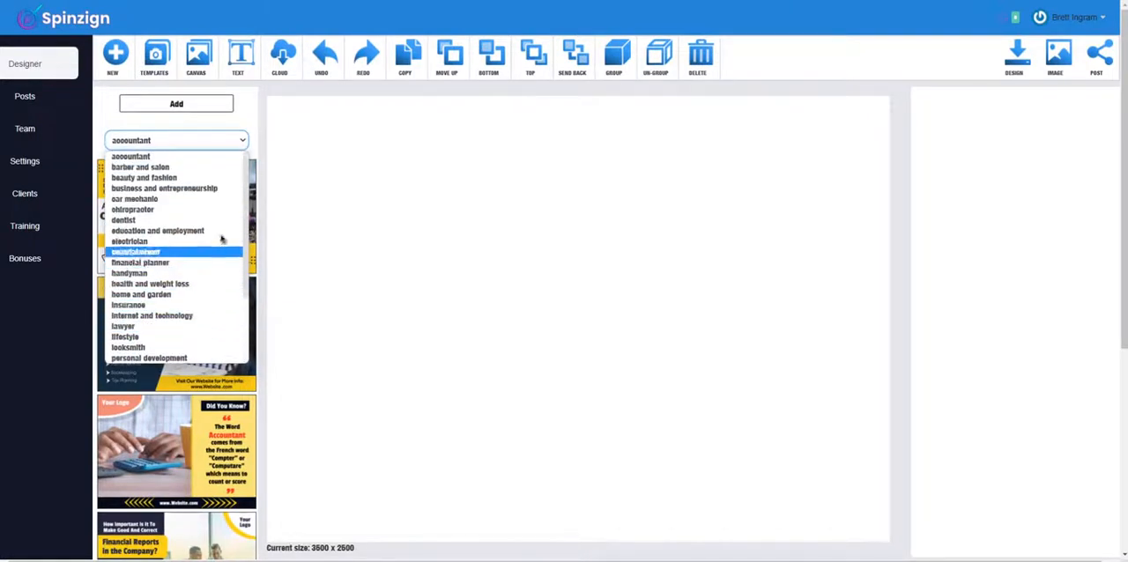
click(220, 158)
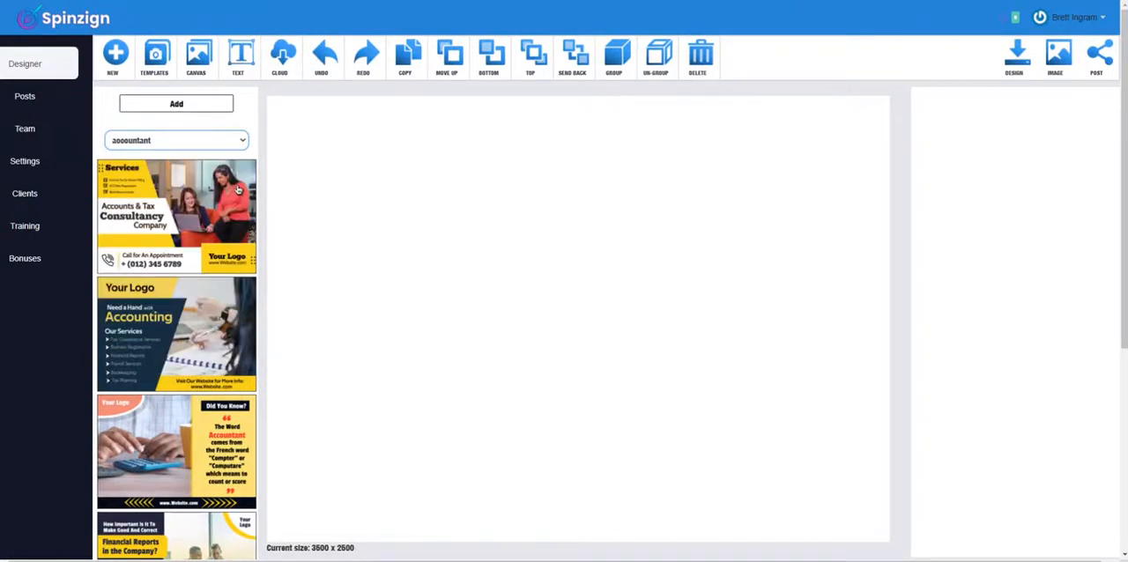
Step: Browse the template categories one after another, from barber and salon through restaurant
key(Down)
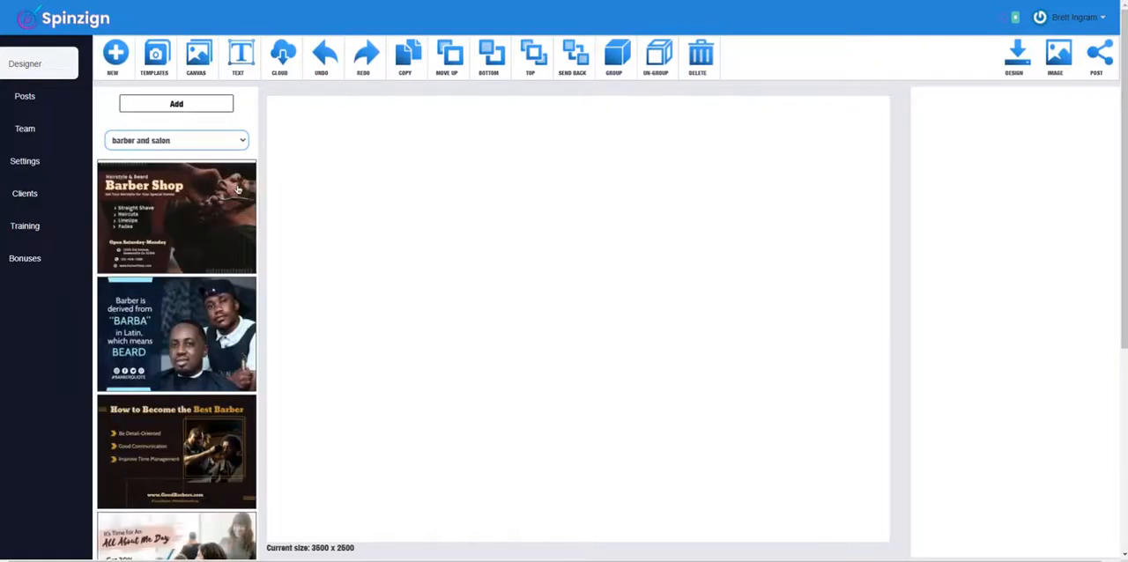
key(Down)
key(Down)
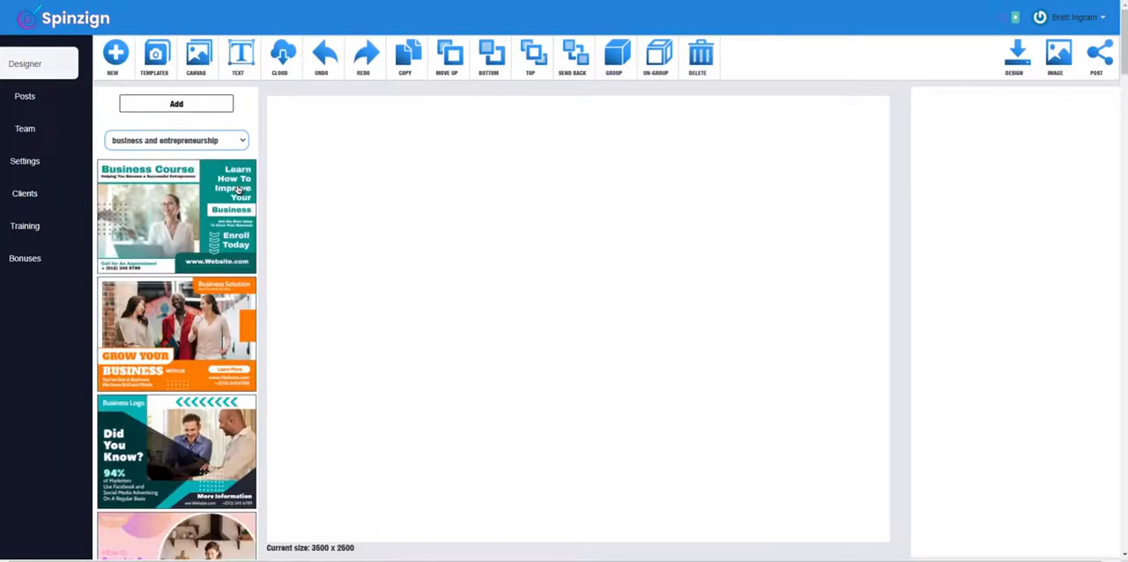
key(Down)
key(Down)
key(Down)
key(Down)
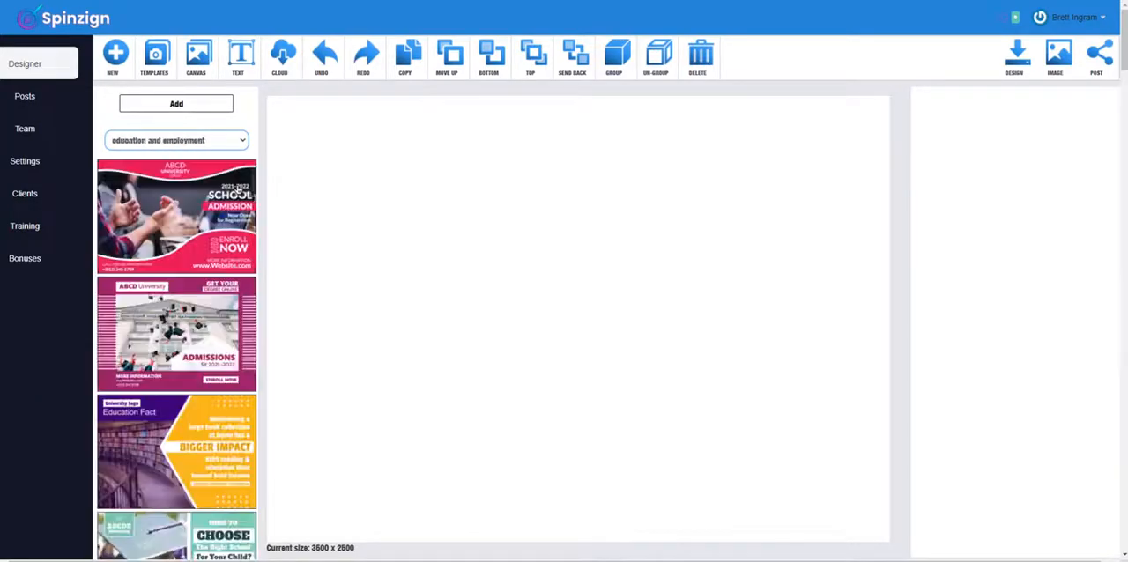
key(Down)
key(Down)
key(Down)
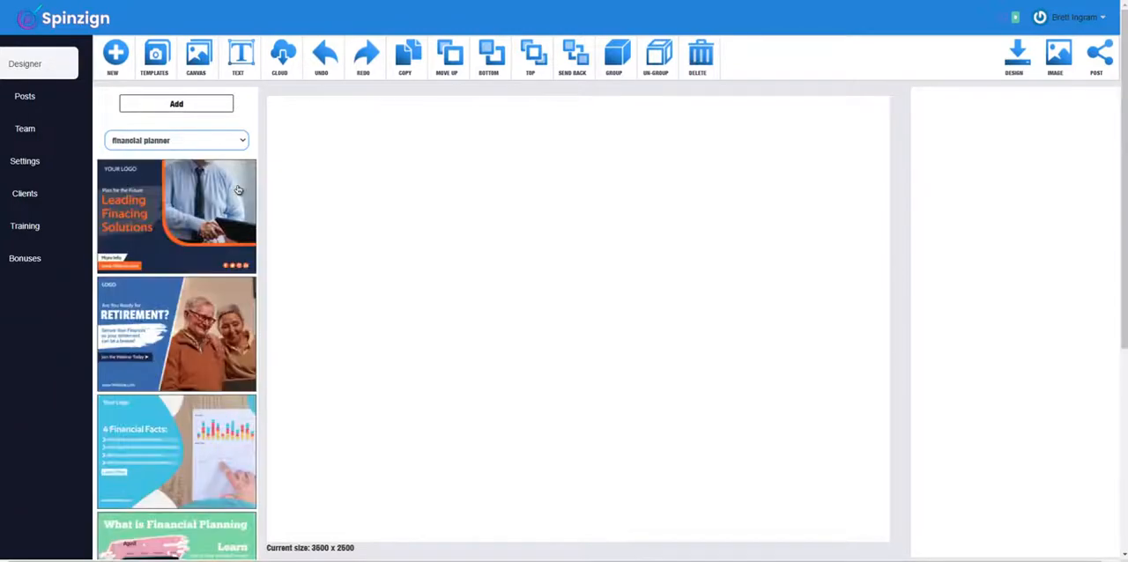
key(Down)
key(Down)
key(Down)
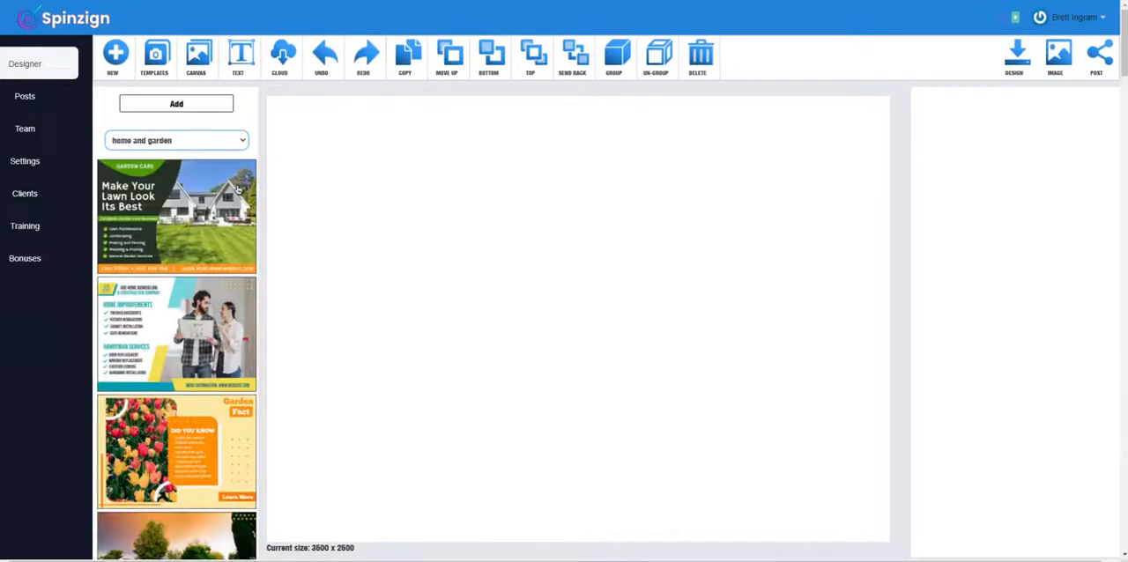
key(Down)
key(Down)
key(Down)
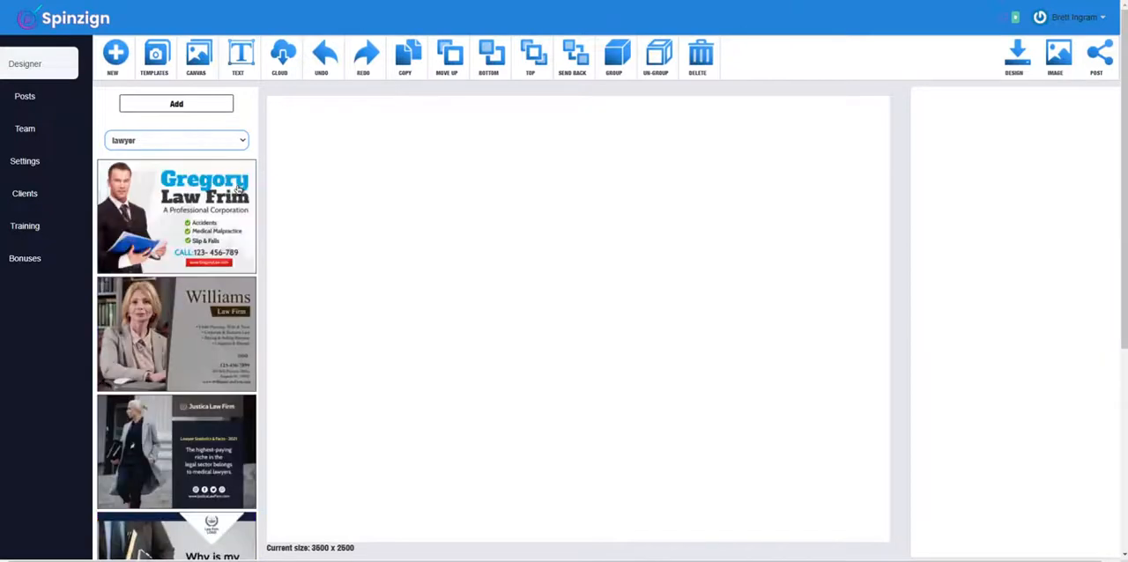
key(Down)
key(Down)
key(Down)
key(Down)
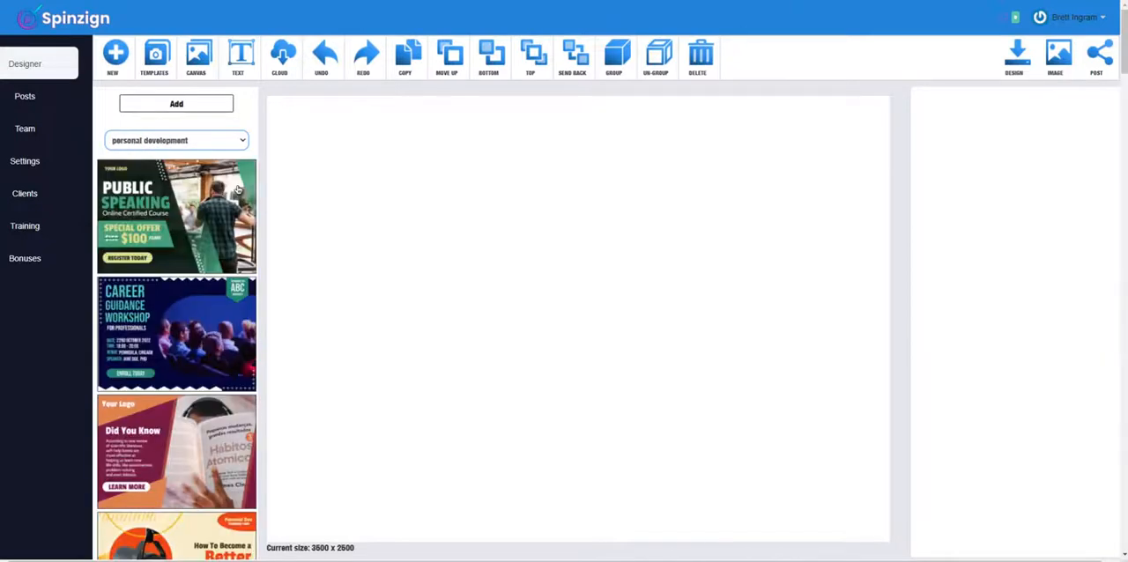
key(Down)
key(Down)
key(Down)
key(Down)
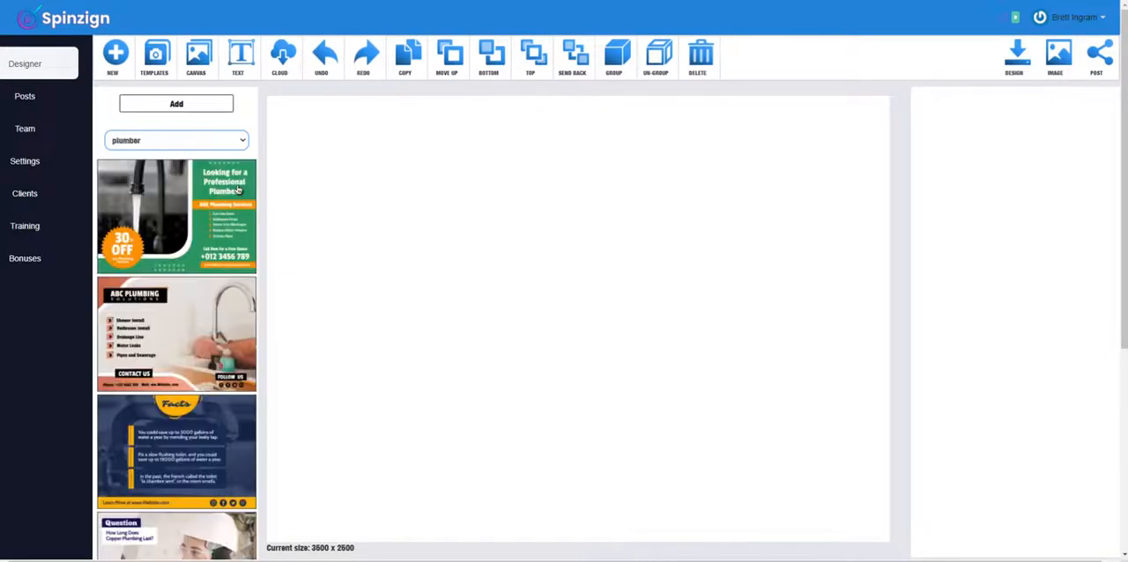
key(Down)
key(Down)
key(Down)
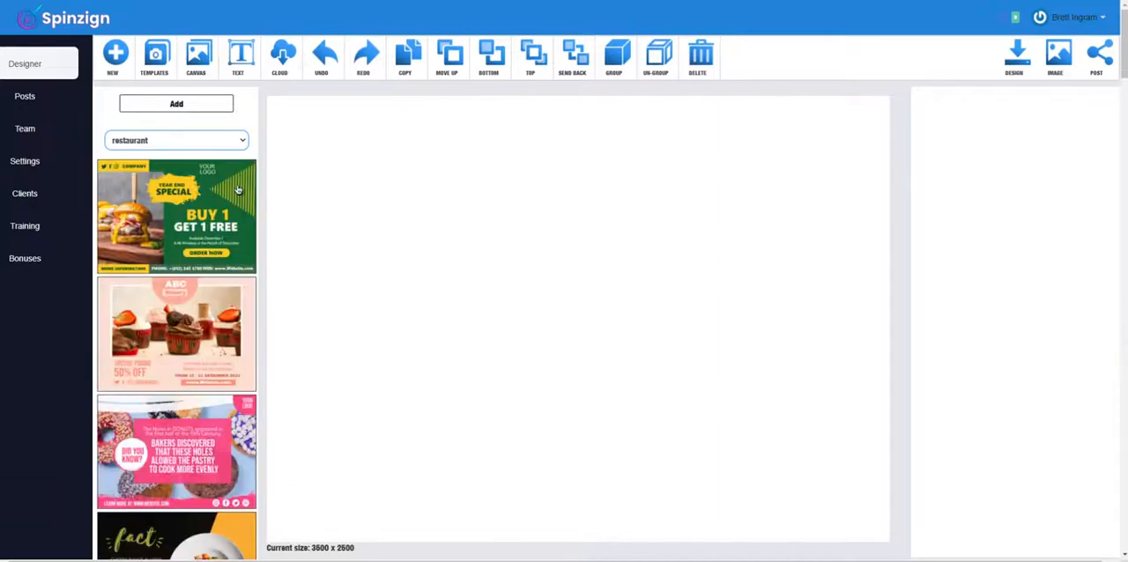
Step: Load the "Shape Your Body" fitness center template from the personal trainer and gym category
key(Down)
key(Down)
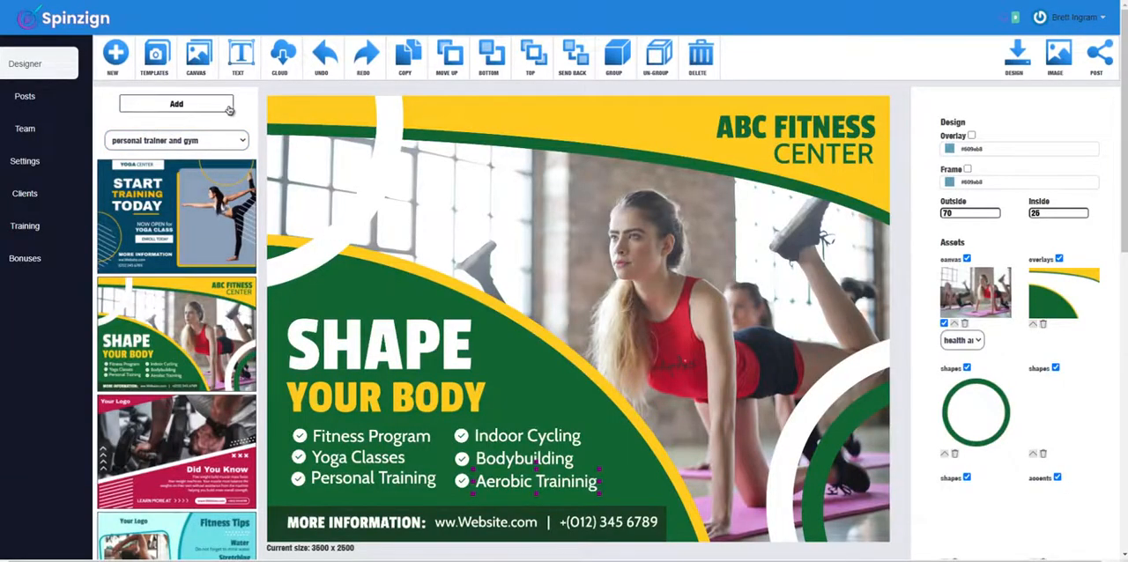
Step: Replace the design's background with the treadmill gym image from the health and fitness canvas category
click(196, 55)
click(186, 157)
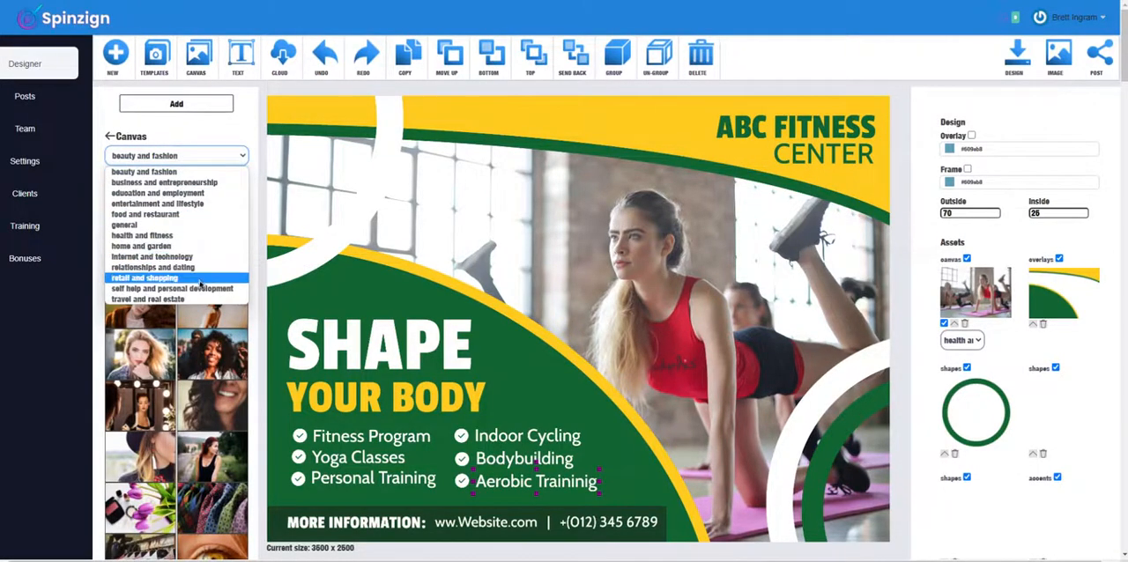
click(198, 235)
click(222, 267)
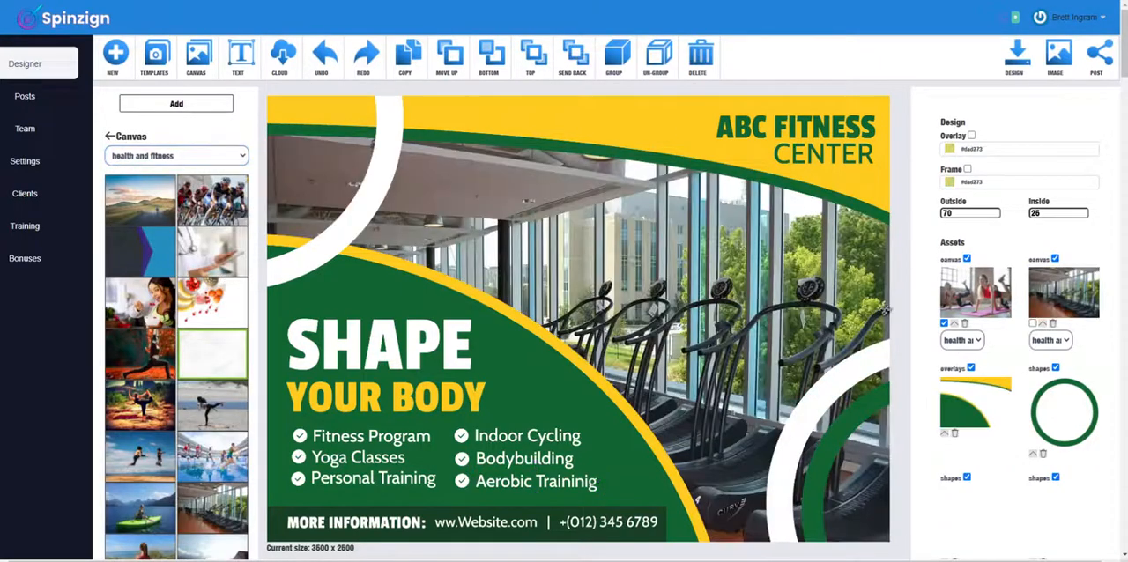
Step: Add the pale round shape from the balanced shapes and place it over the ABC Fitness Center title
click(176, 104)
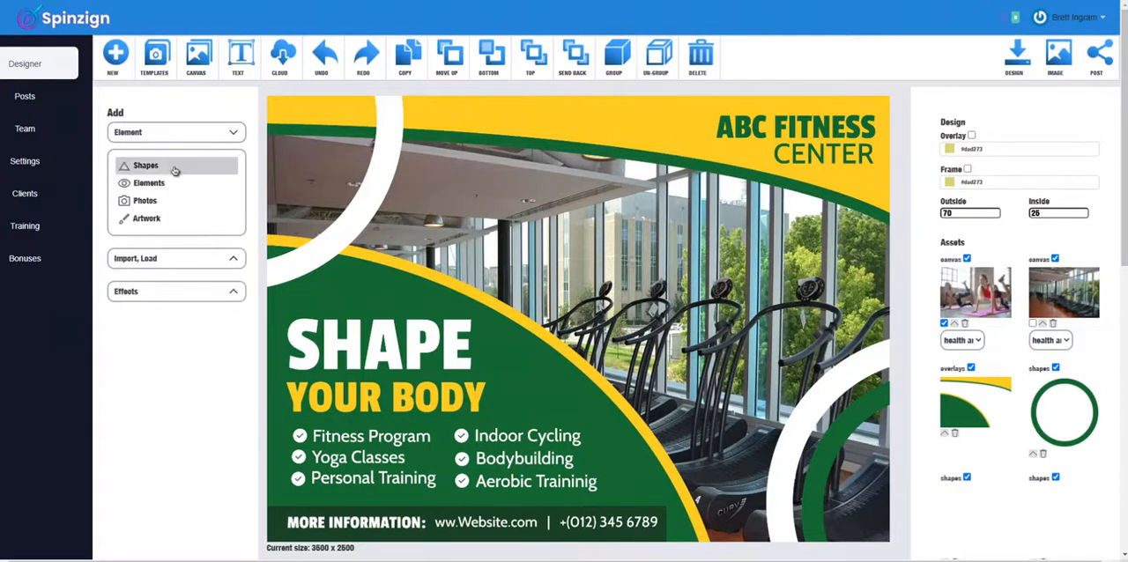
click(175, 165)
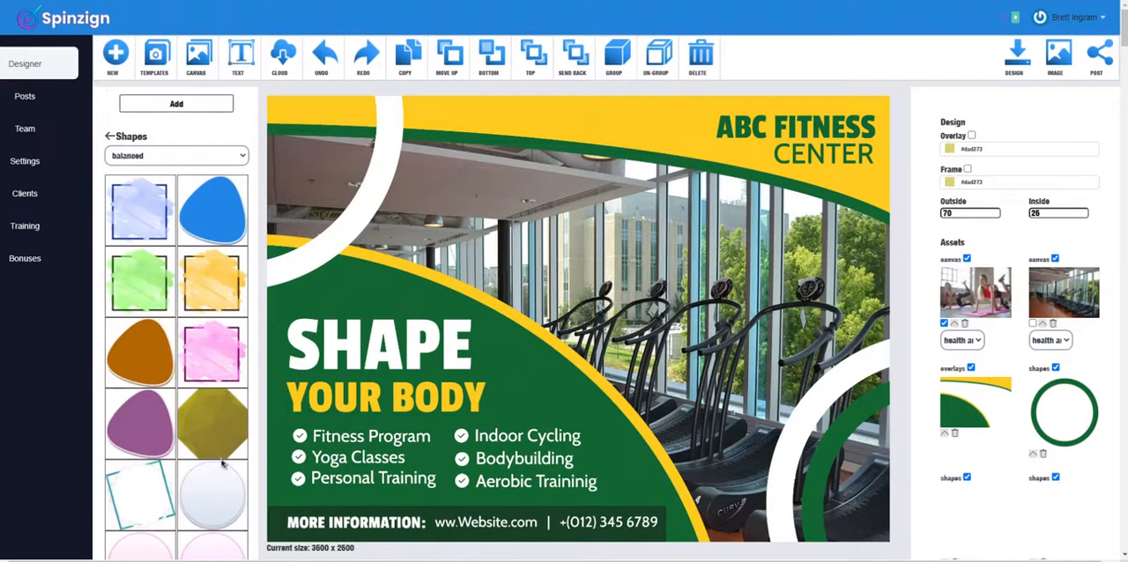
click(223, 431)
drag(487, 244, 779, 191)
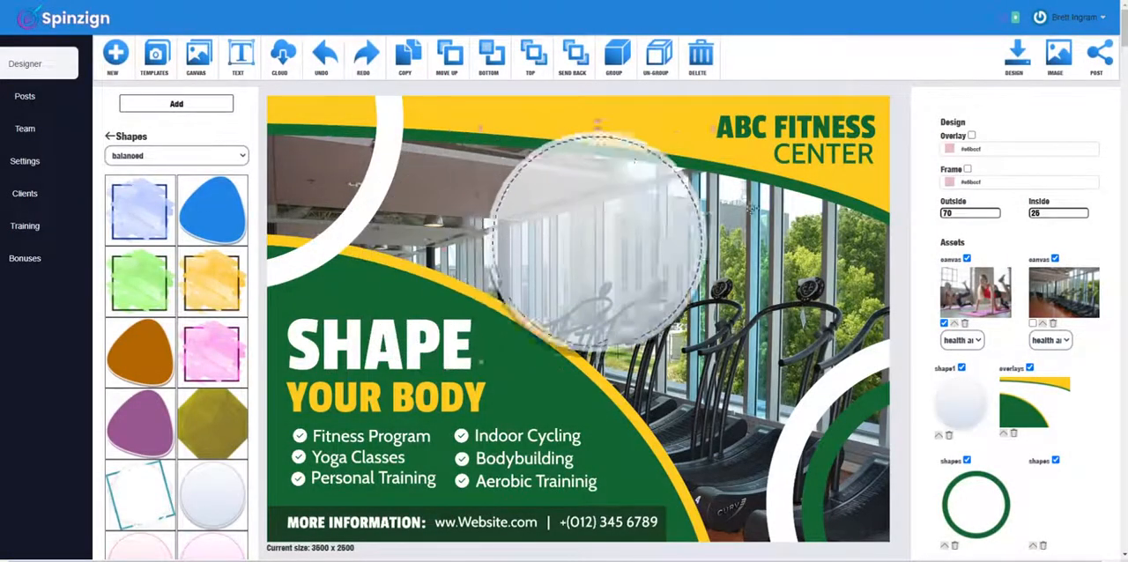
mouse_move(617, 314)
mouse_down()
mouse_move(507, 432)
mouse_move(619, 311)
mouse_up()
drag(727, 210, 789, 160)
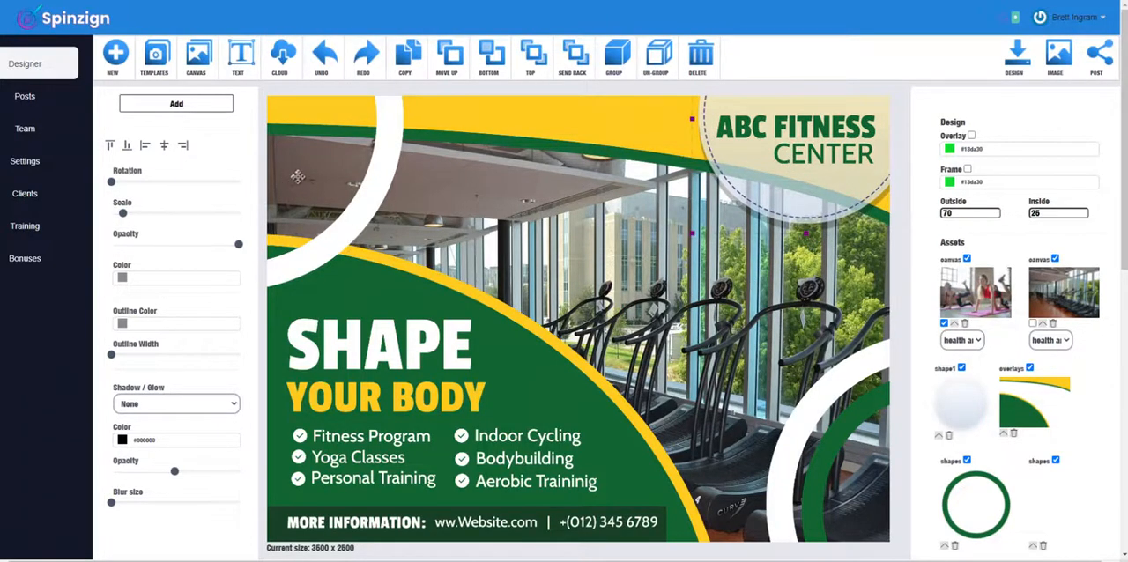
Step: Browse the graphic elements in the accents, buttons, characters, lighting, overlays and stickers categories
click(176, 103)
click(158, 133)
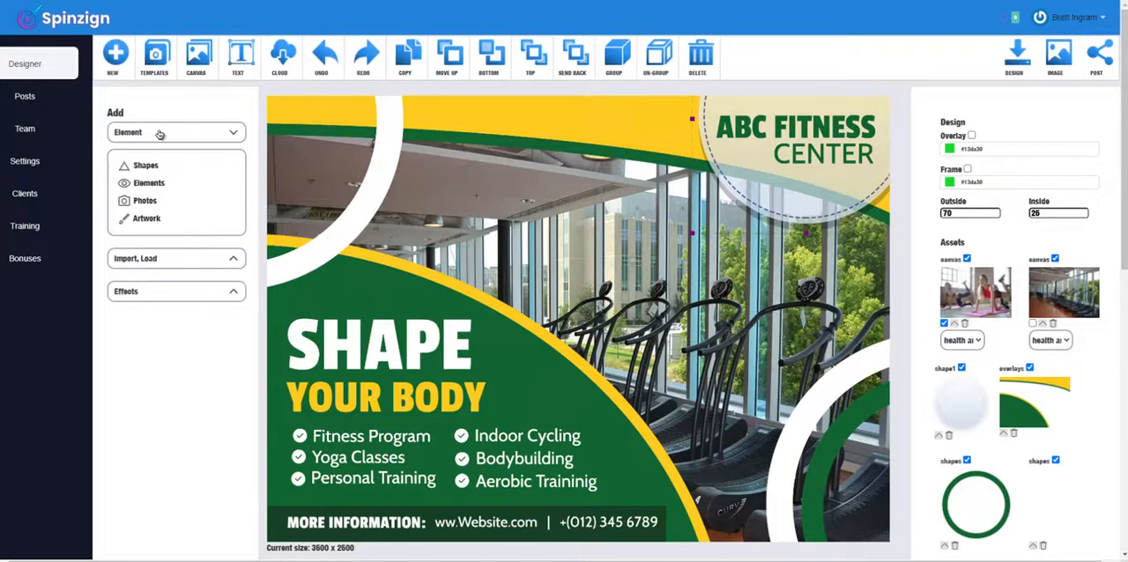
click(150, 183)
click(163, 157)
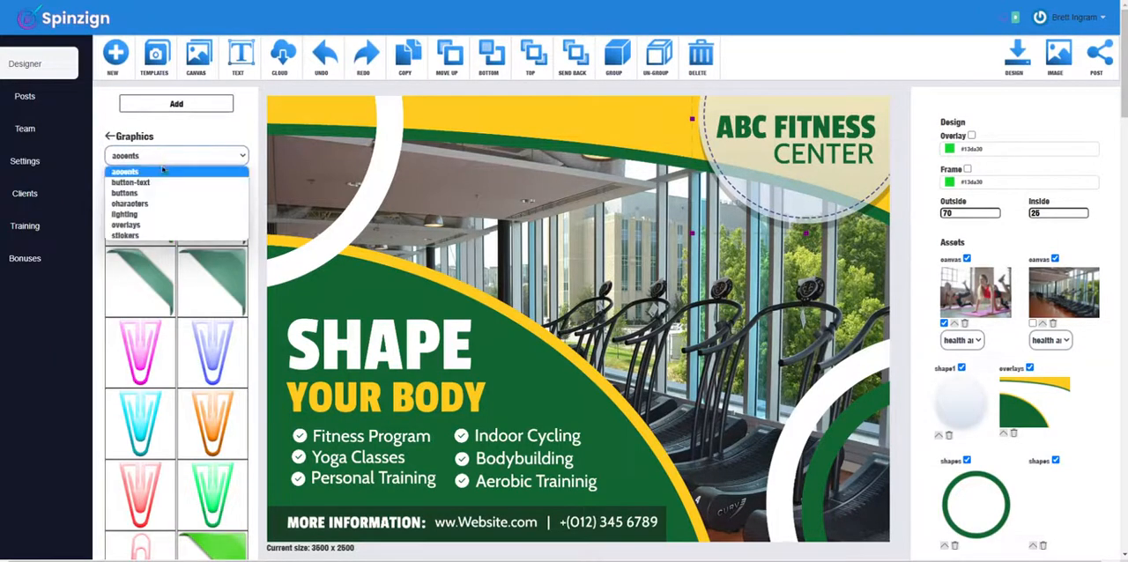
click(165, 193)
click(166, 157)
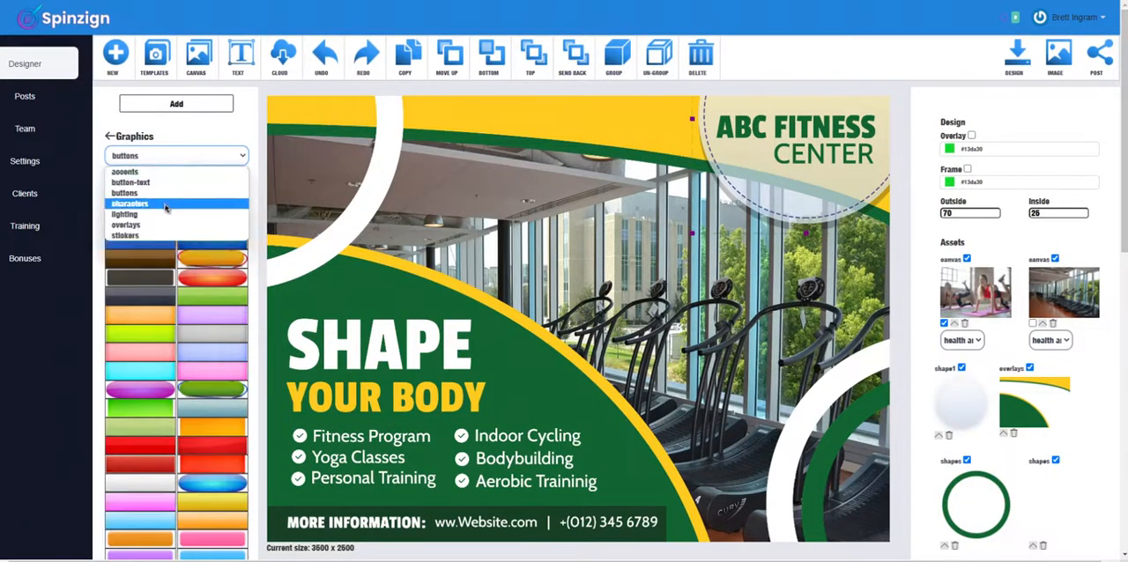
click(166, 204)
click(173, 157)
click(173, 215)
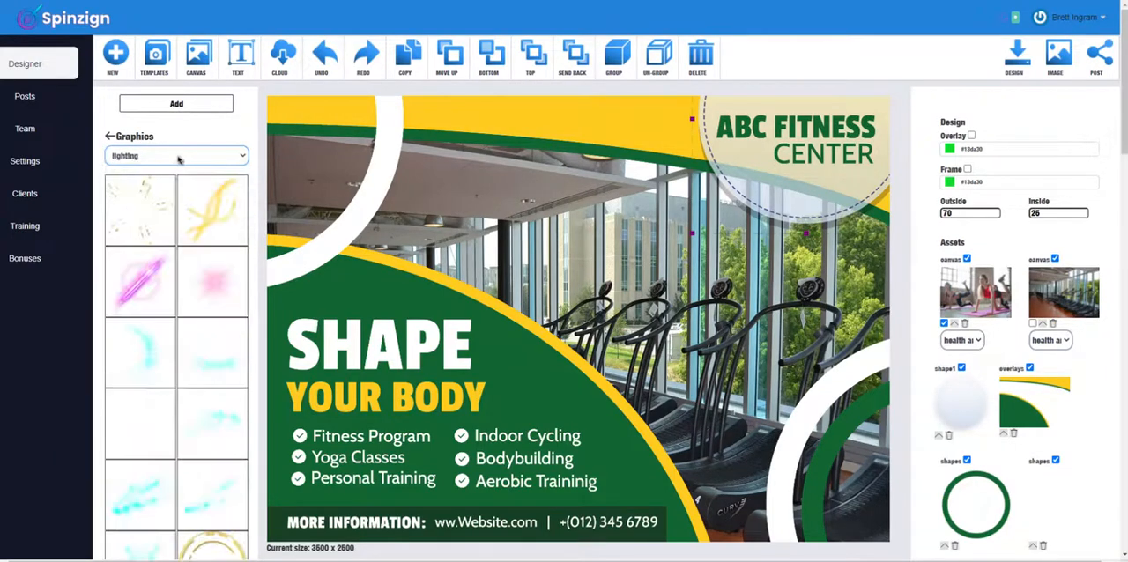
click(176, 156)
click(168, 225)
click(186, 157)
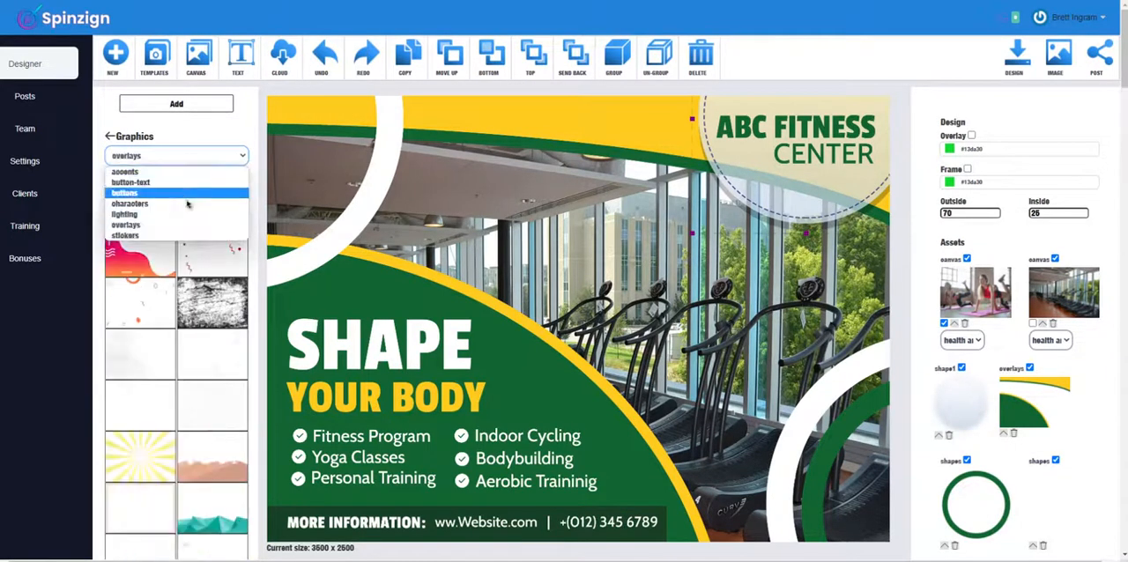
click(187, 234)
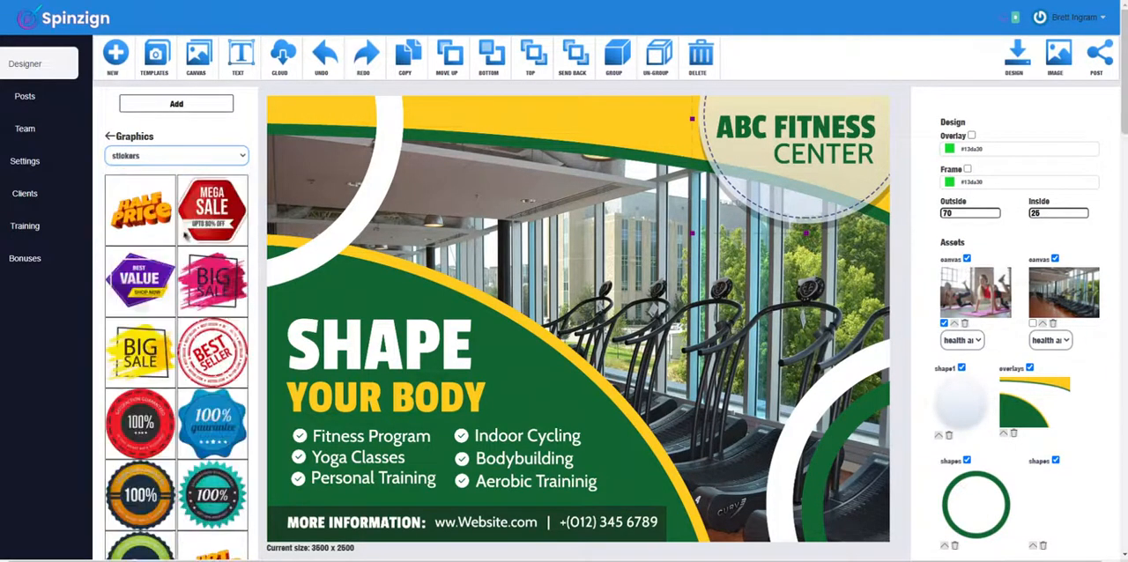
Step: Add the grey sneakers photo from the health and fitness photos to the design
click(180, 106)
click(173, 135)
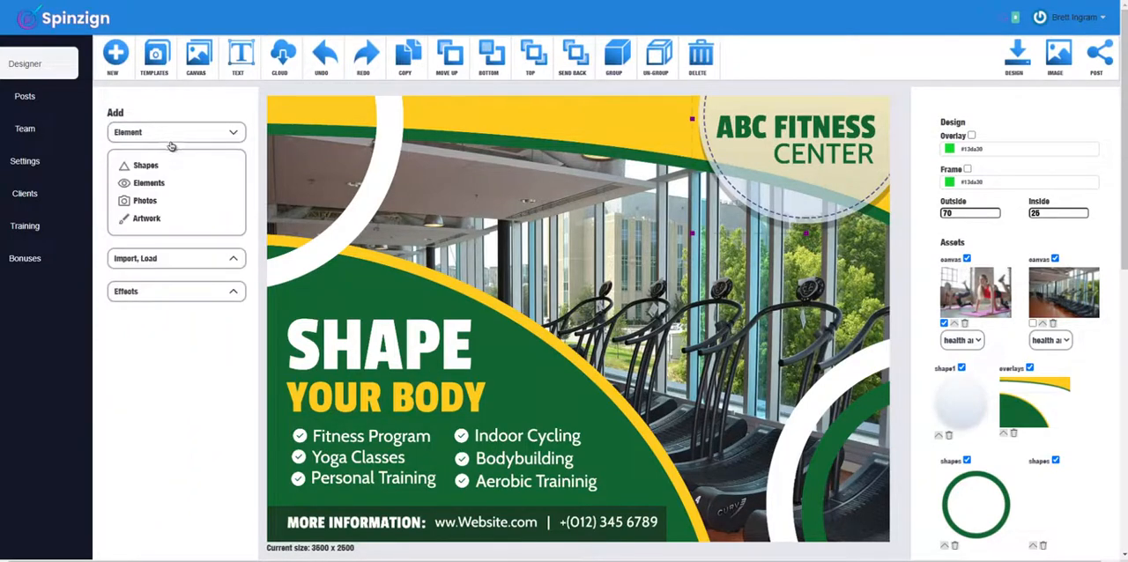
click(163, 200)
click(170, 155)
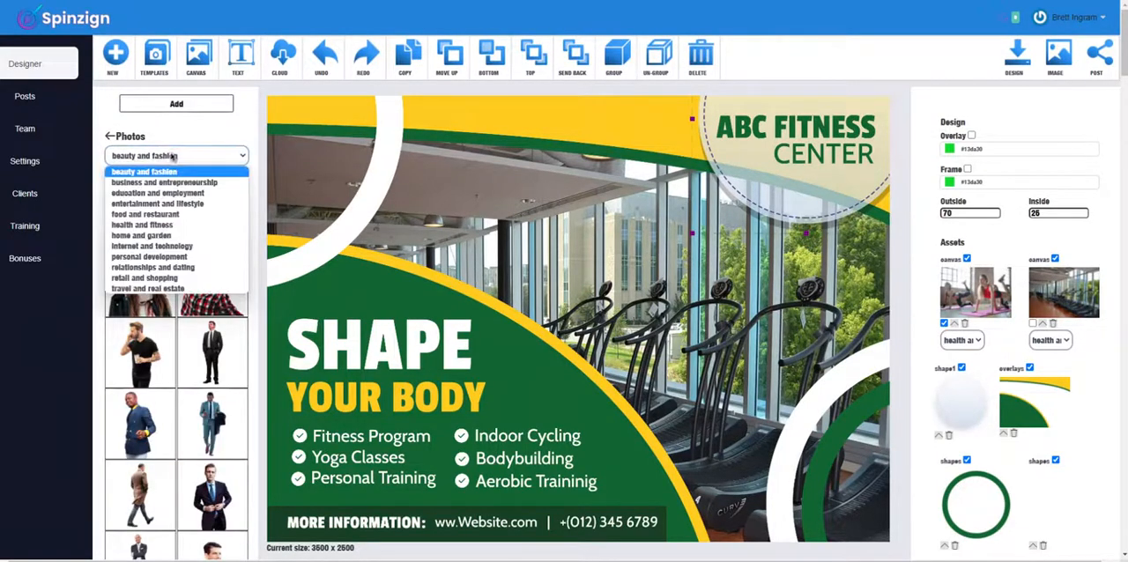
click(176, 221)
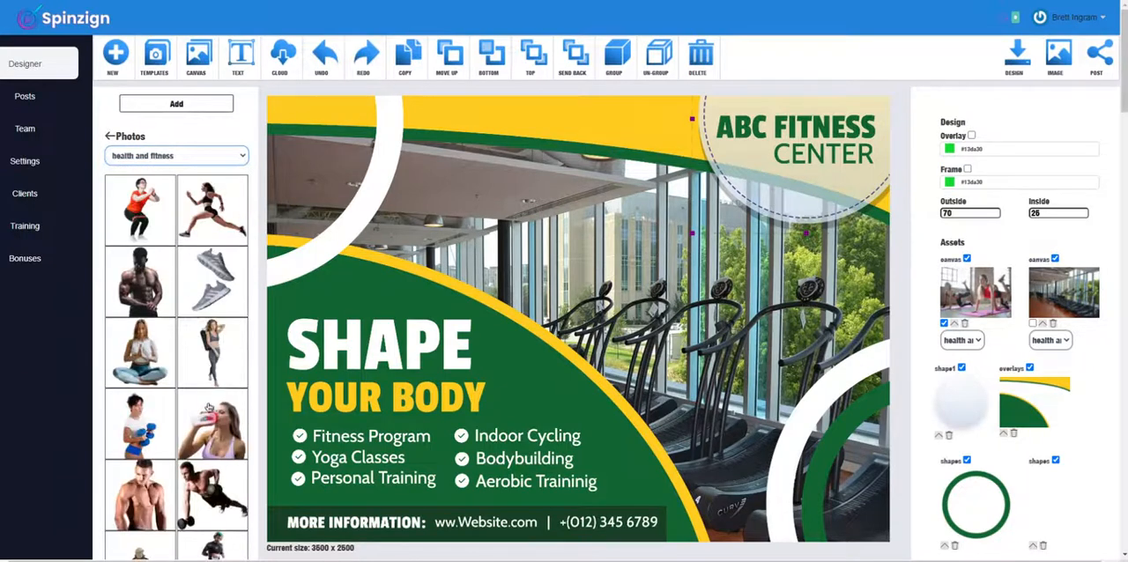
click(218, 273)
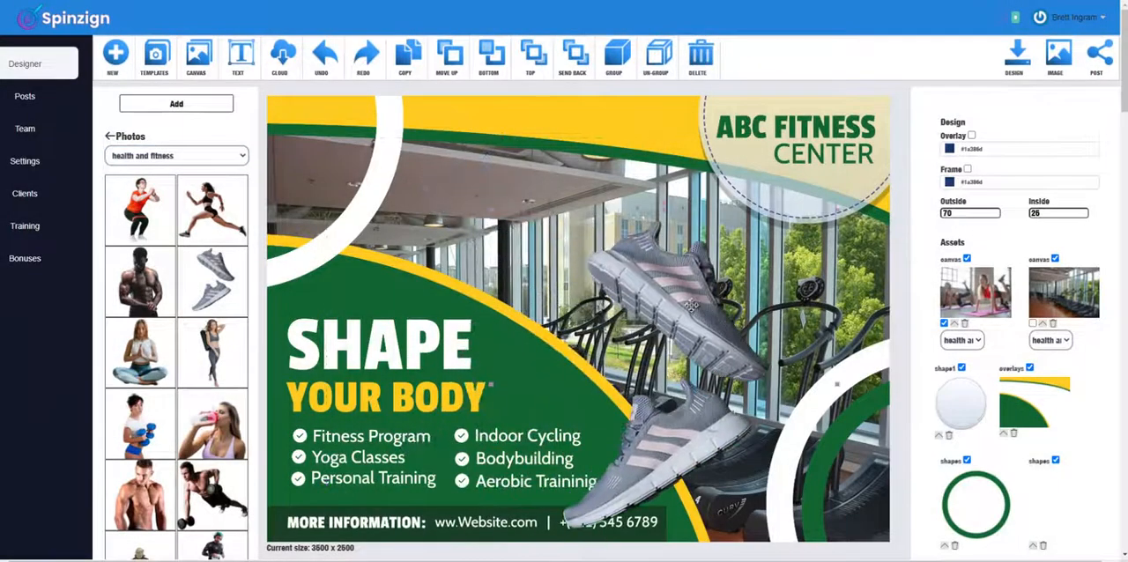
Step: Delete the sneakers photo from the design
click(692, 306)
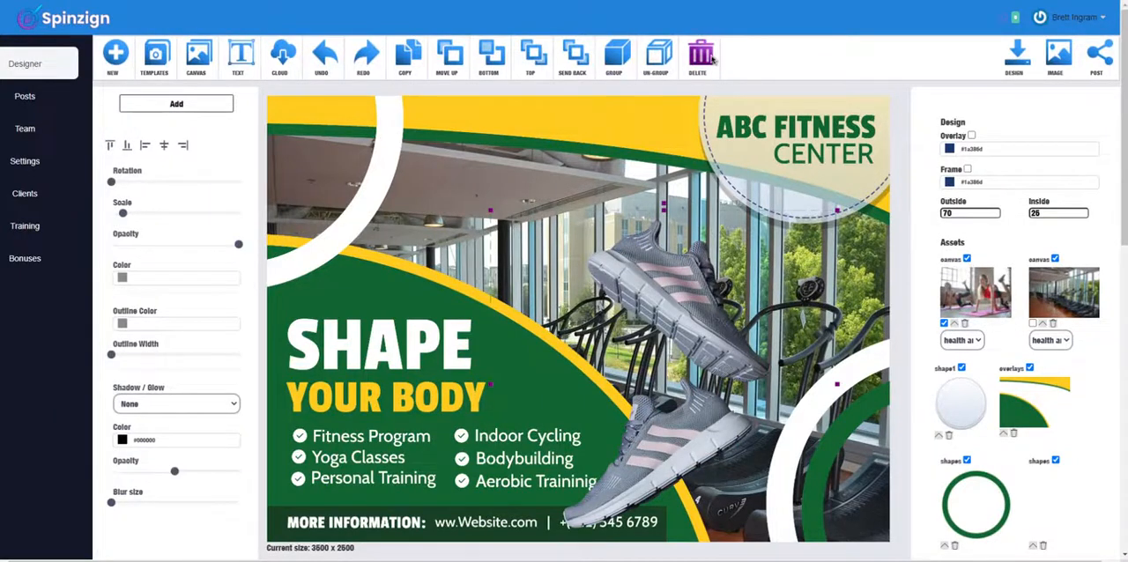
click(700, 55)
Step: Look through the health and fitness artwork, then return to the list of things to add
click(175, 104)
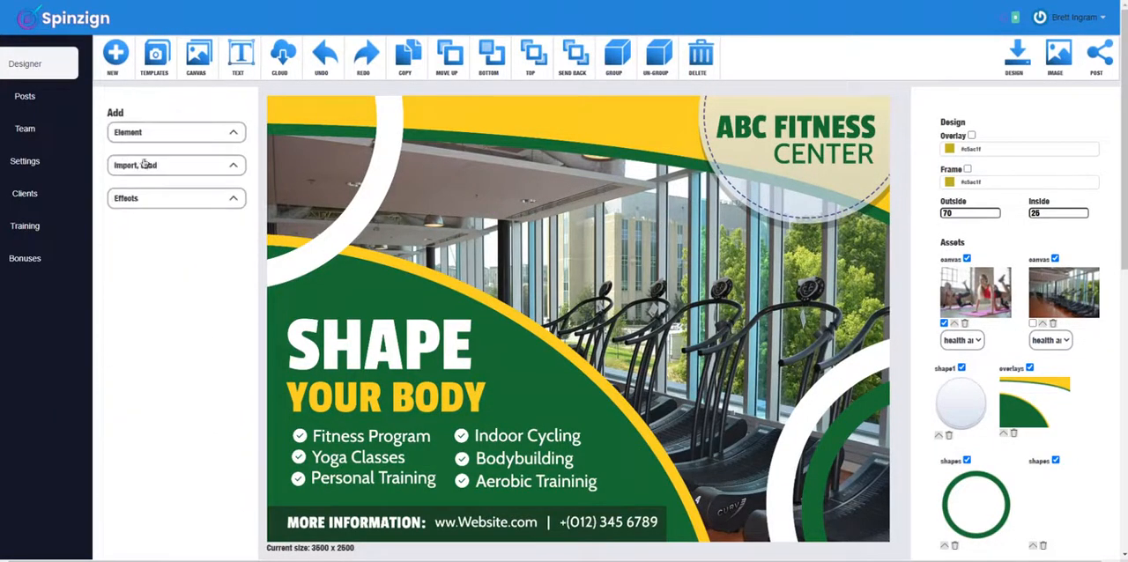
click(143, 137)
click(153, 218)
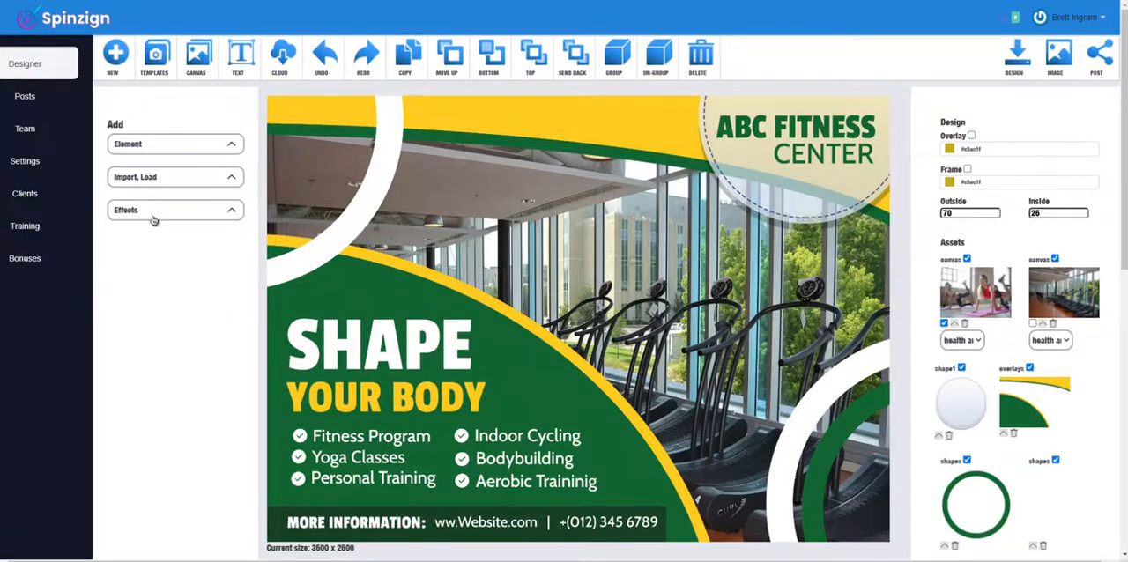
click(175, 156)
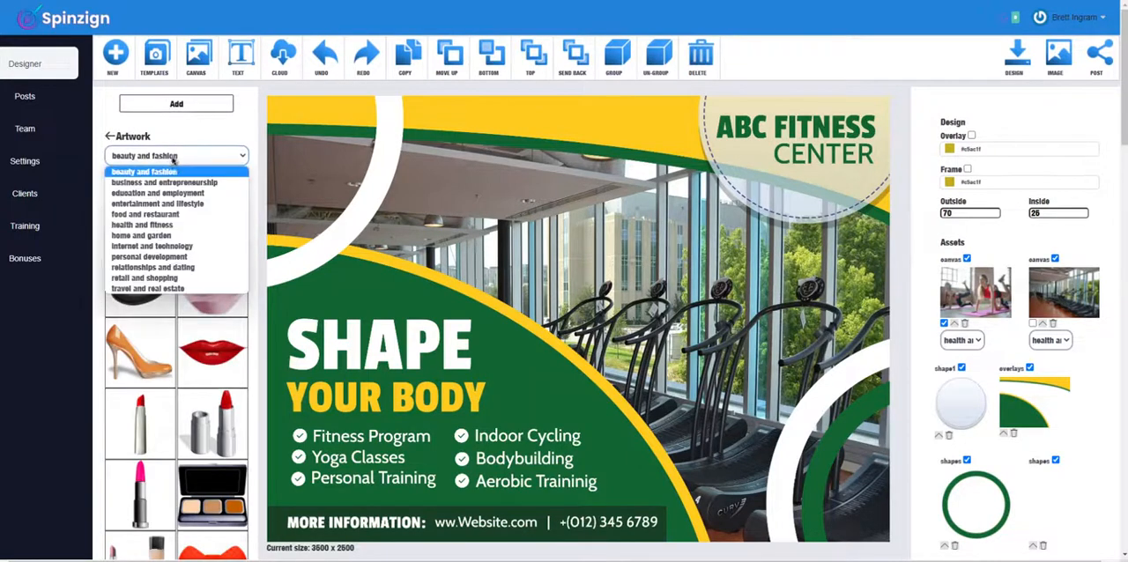
click(177, 226)
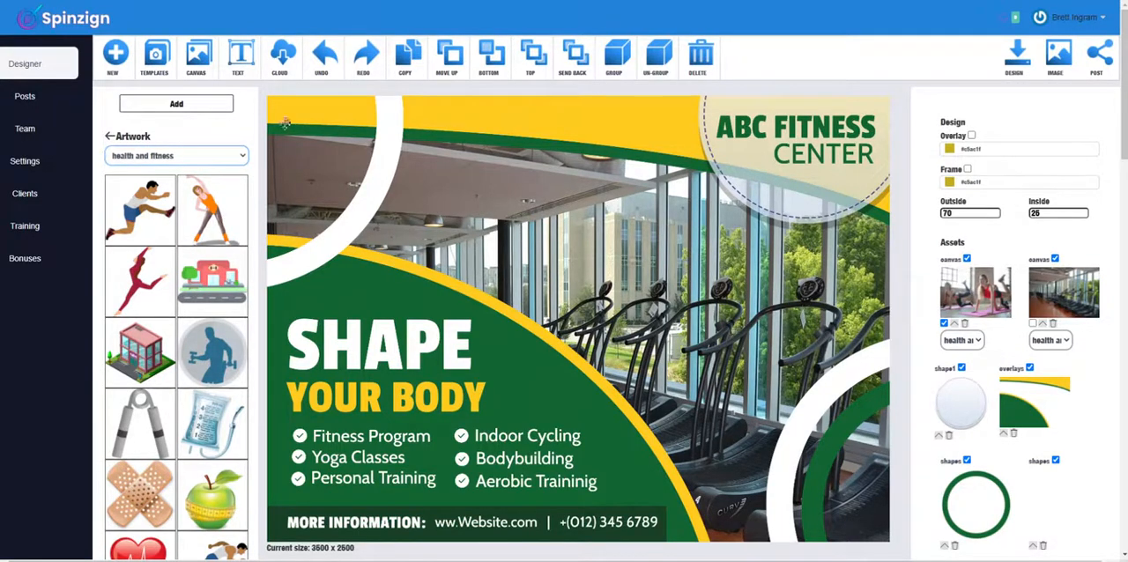
click(177, 103)
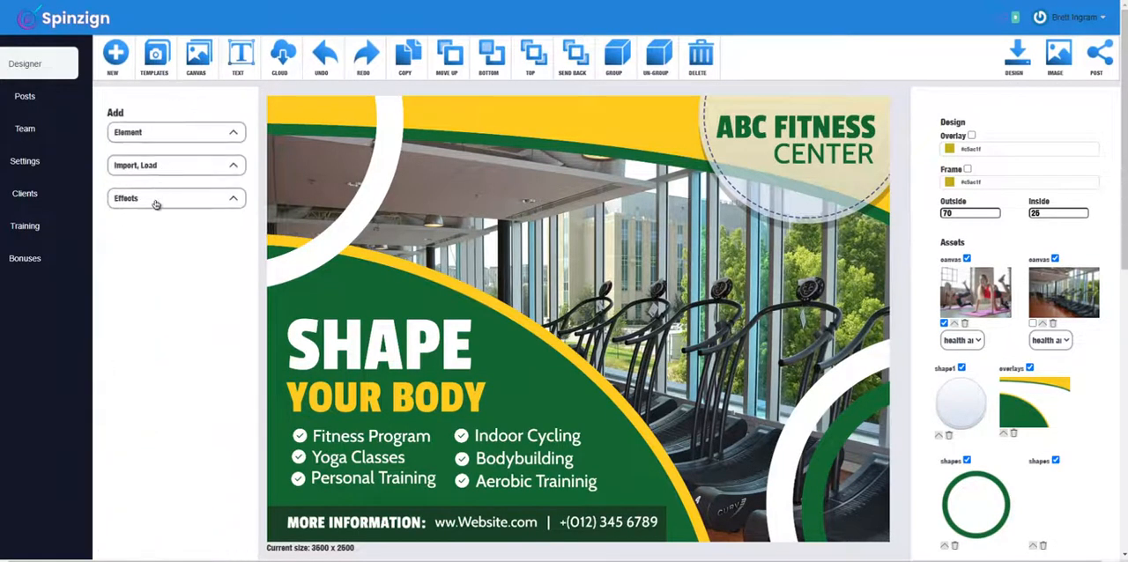
Step: Generate variations of the music workout template with the Spin effect and apply the one with the shirtless man against a blue weight plate
click(156, 204)
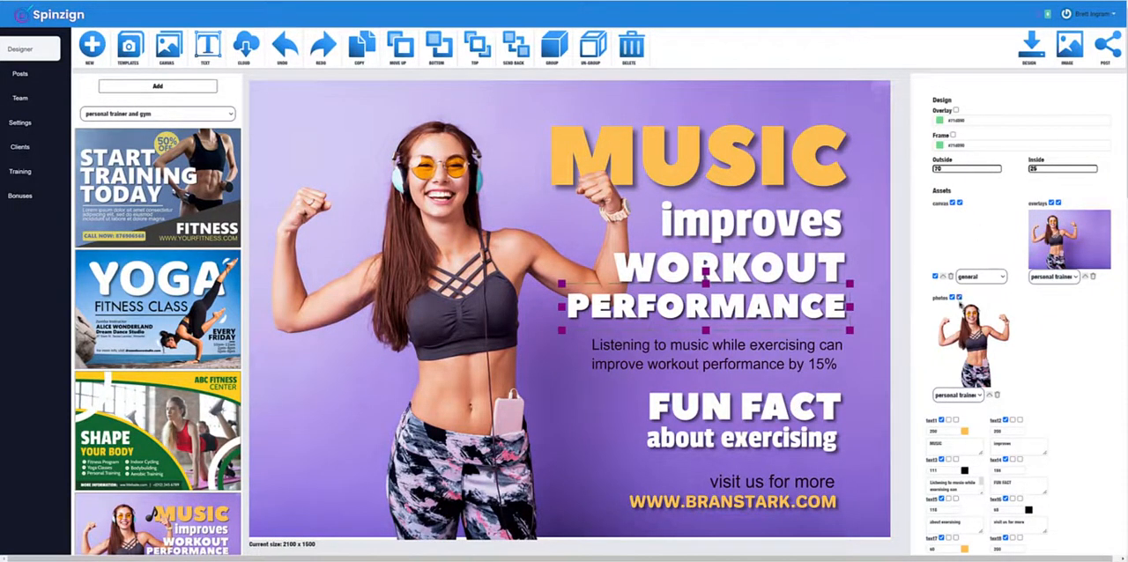
click(951, 395)
click(950, 396)
click(169, 114)
click(158, 87)
click(139, 158)
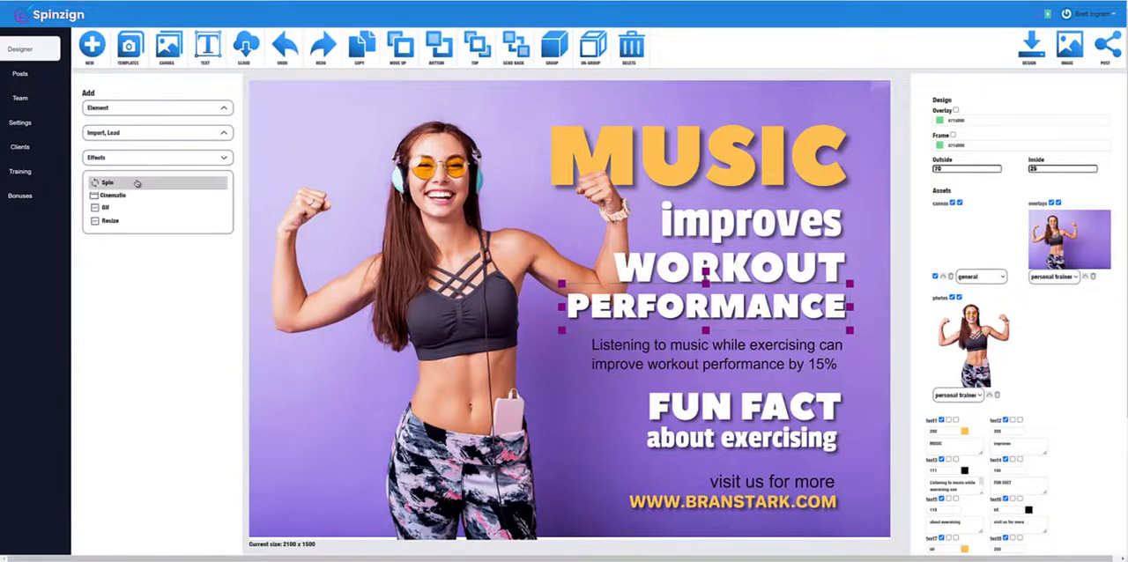
click(138, 183)
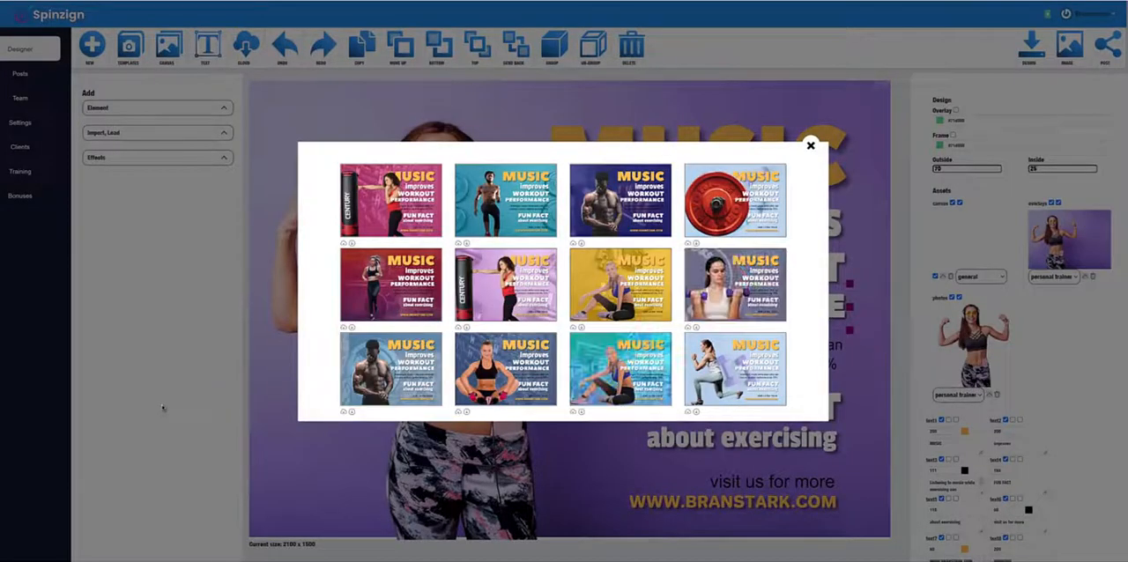
click(396, 381)
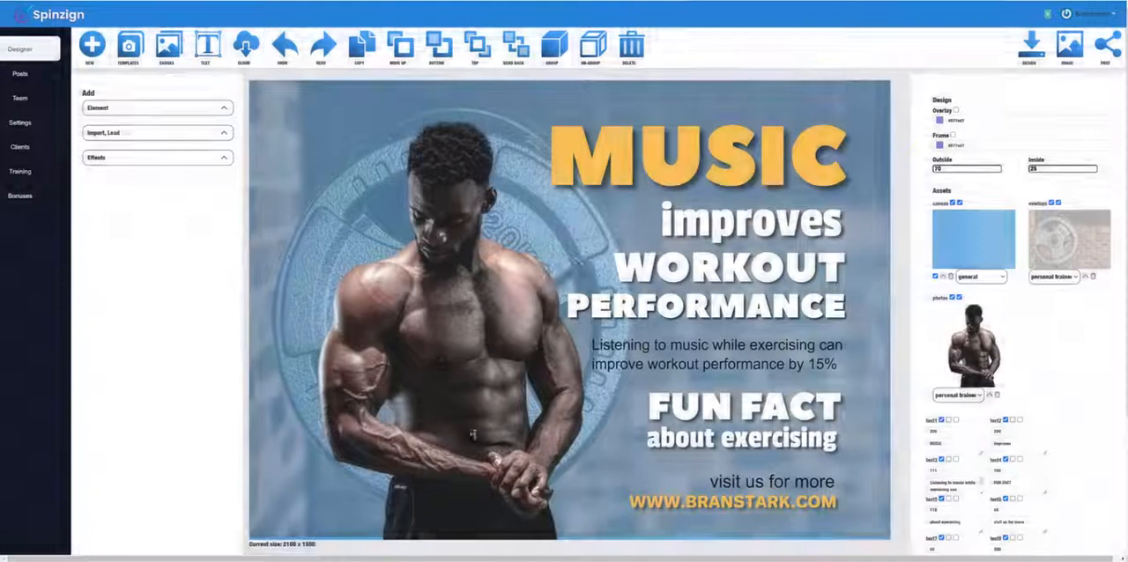
Step: Set the canvas category to personal trainer and gym and the overlay category to general, and apply a spun gym-interior variation
click(980, 277)
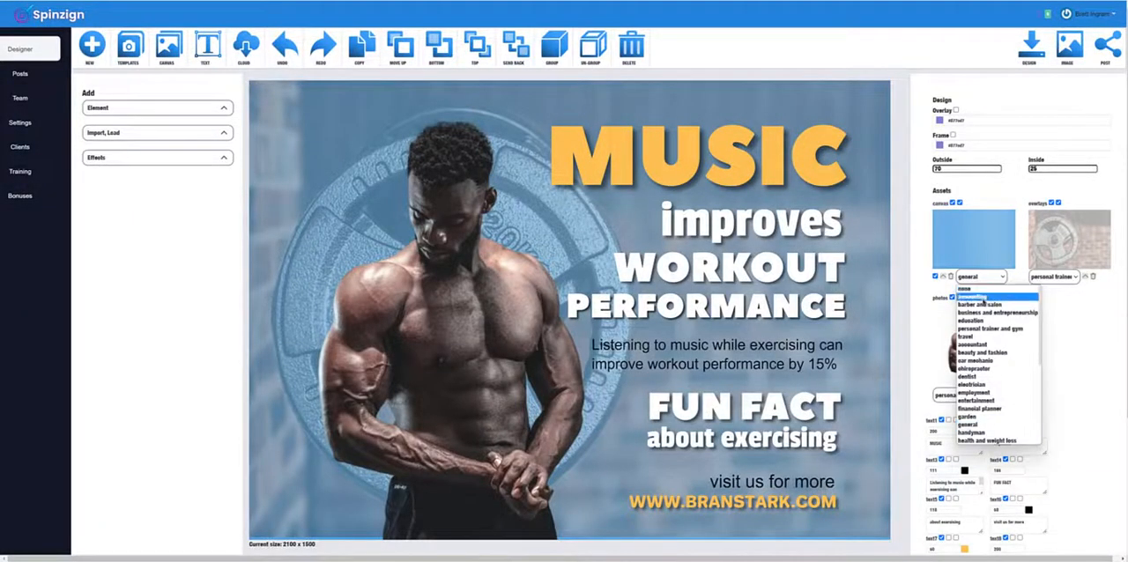
click(996, 329)
click(1061, 279)
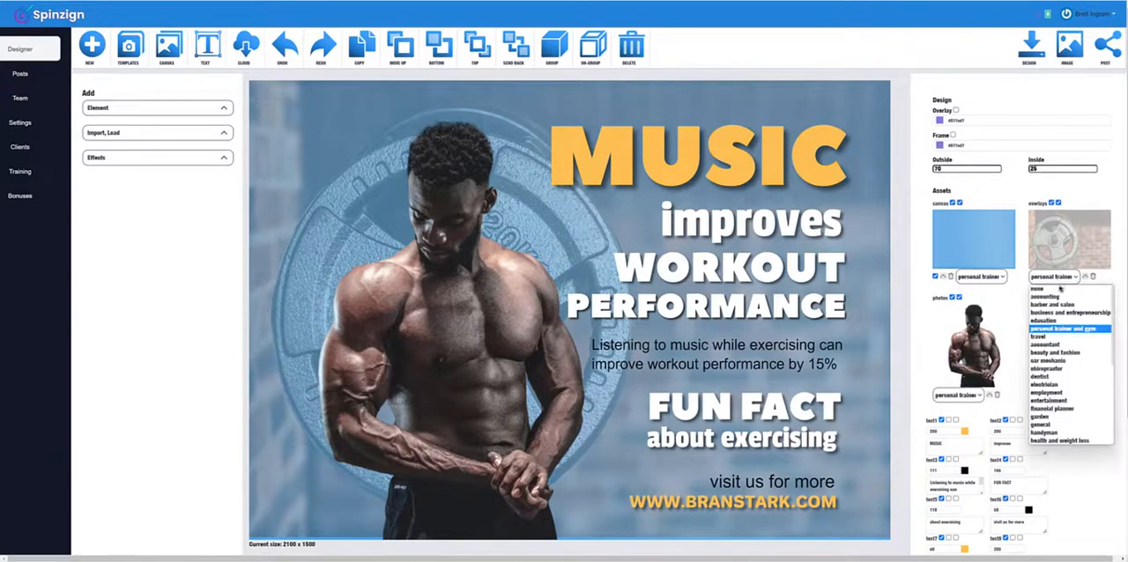
click(1065, 425)
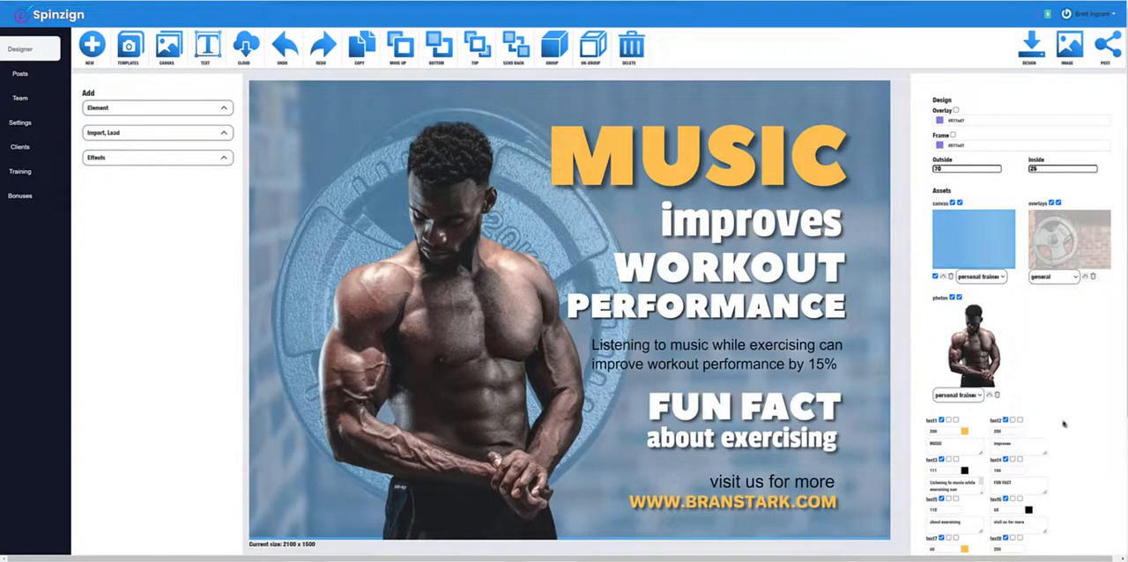
click(135, 159)
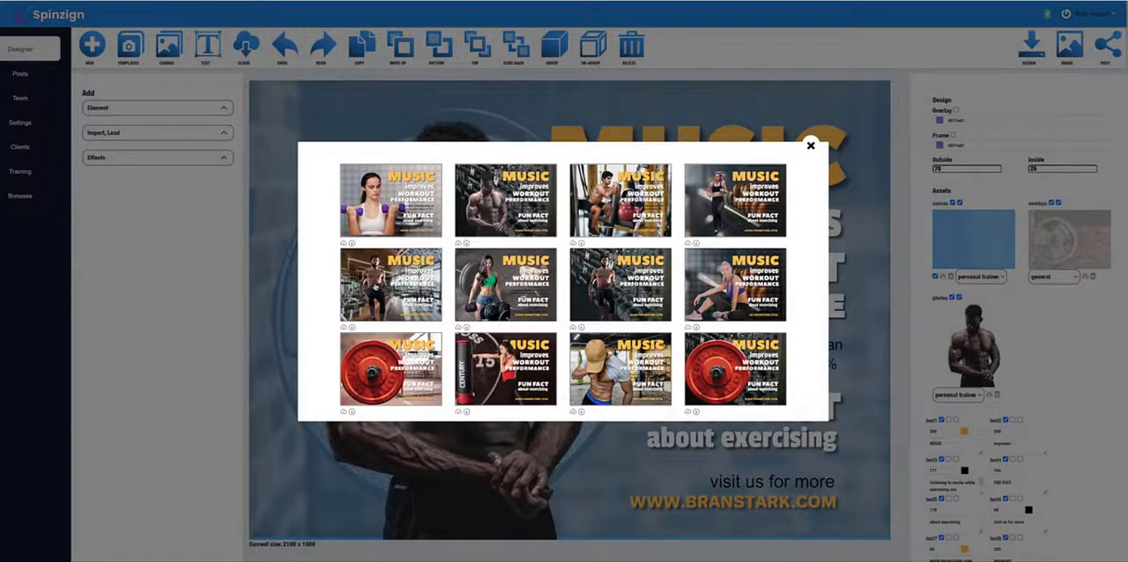
click(379, 288)
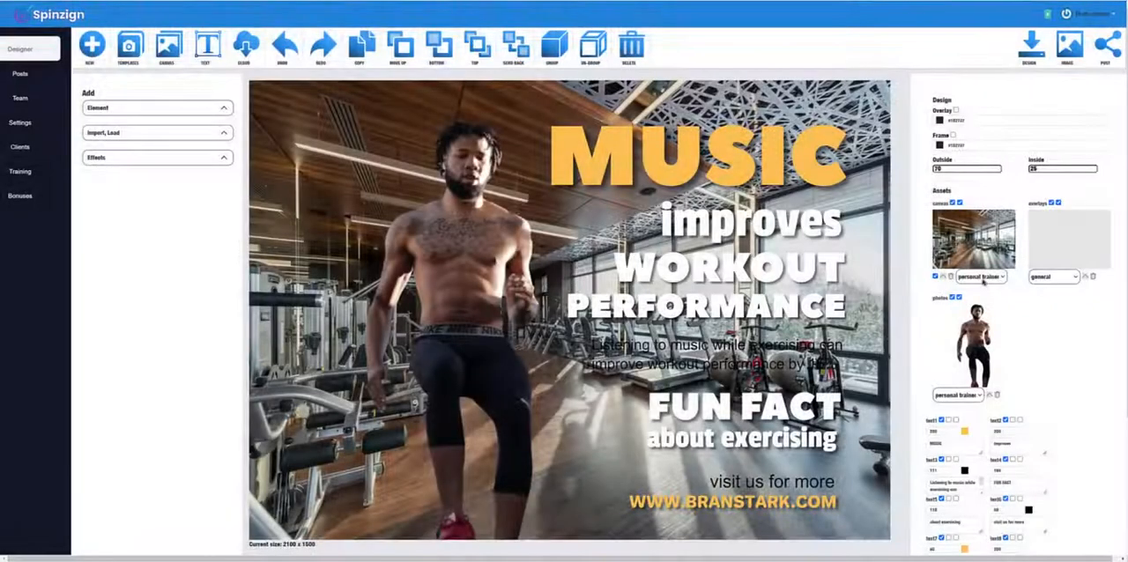
Step: Set the canvas category to general and the overlay category to personal trainer and gym, and apply the spun barbell-squat variation
click(980, 277)
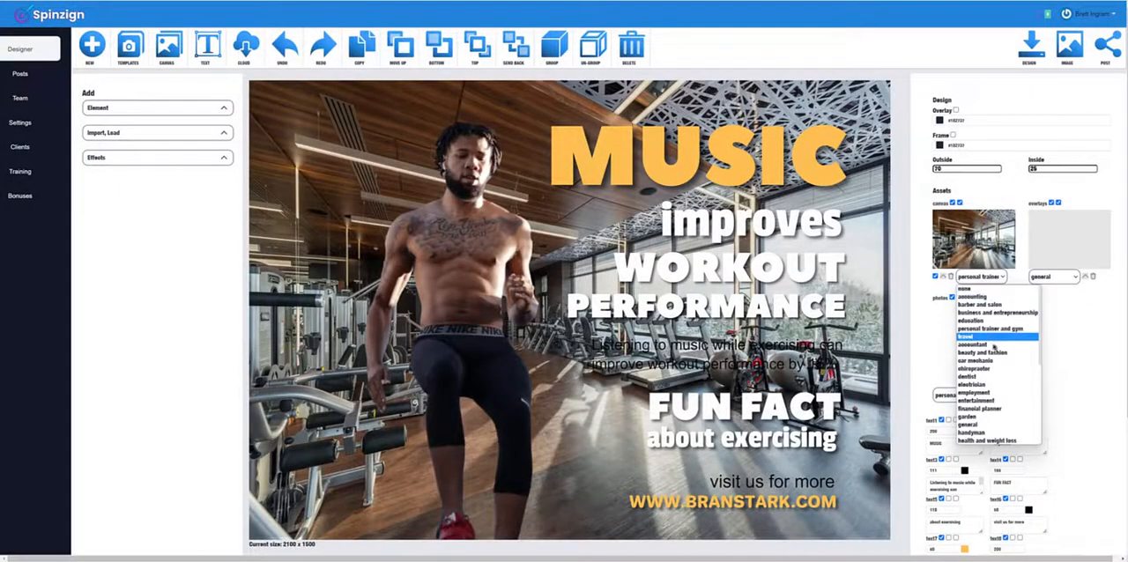
click(994, 424)
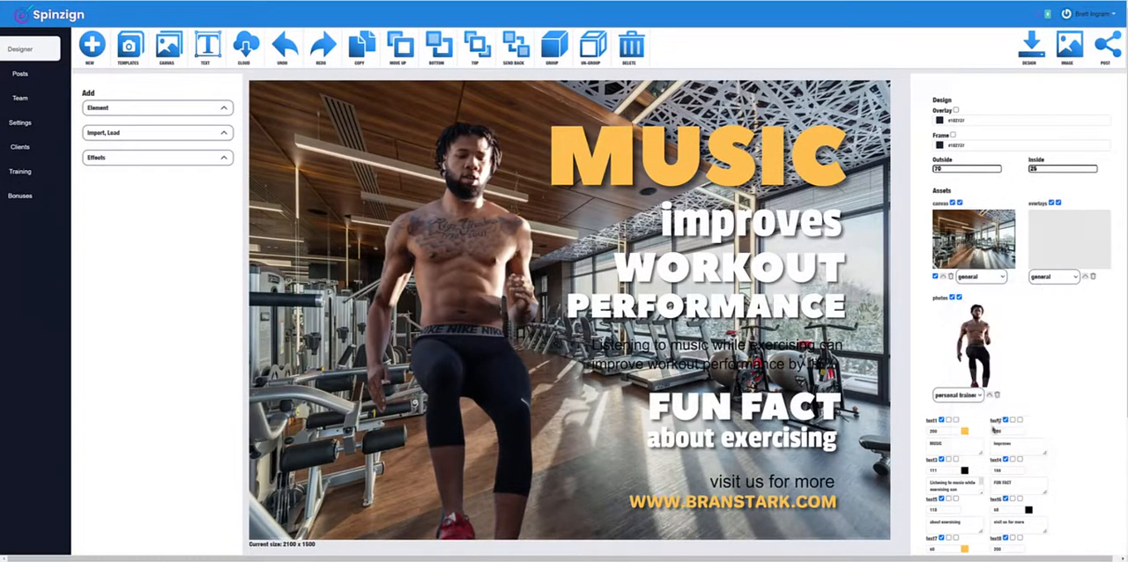
click(1055, 278)
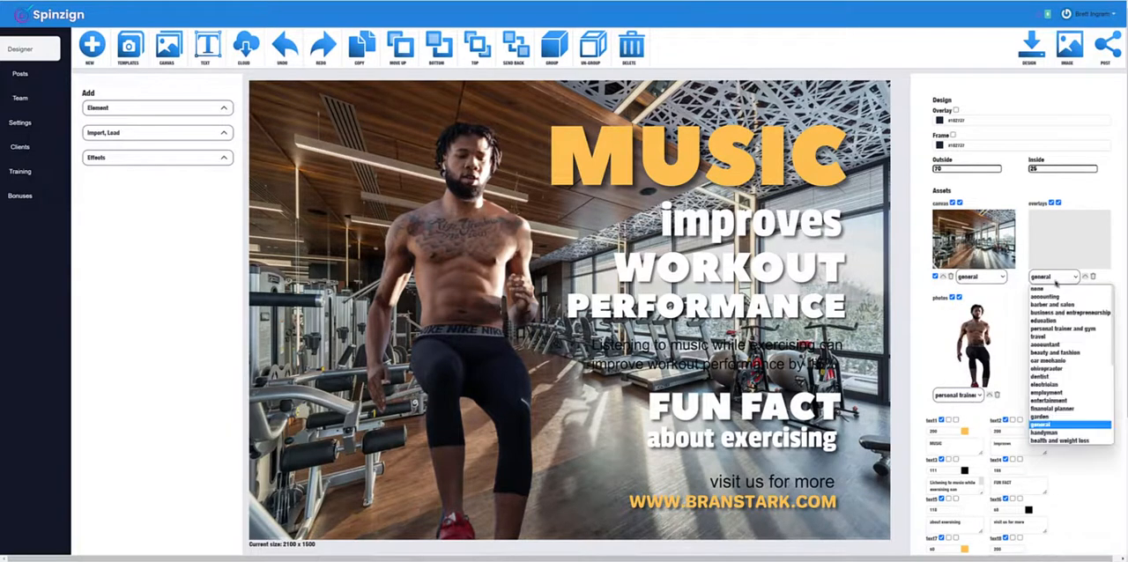
click(1079, 328)
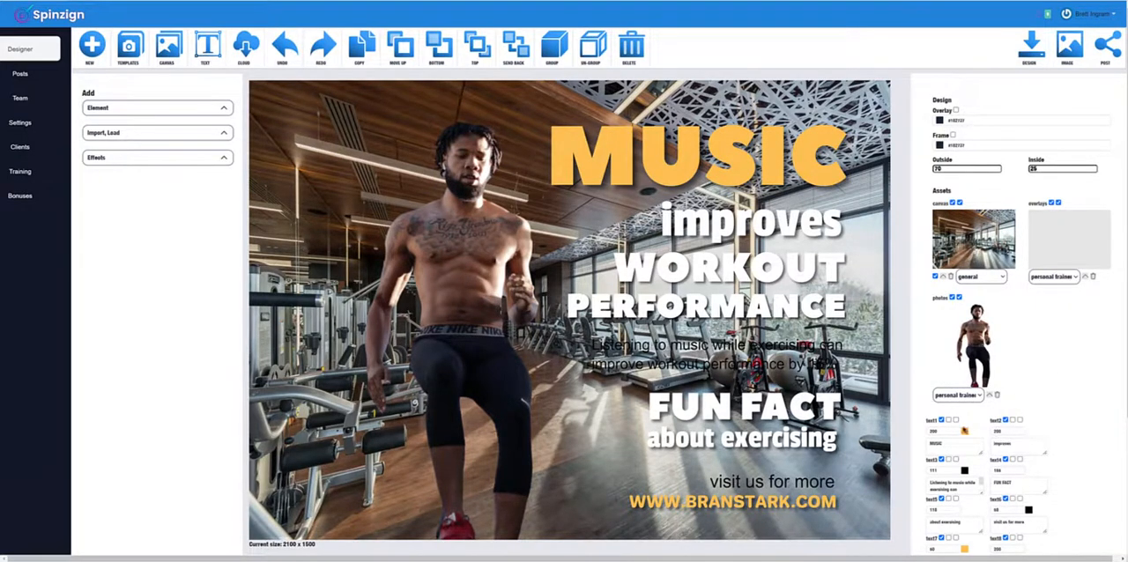
click(129, 46)
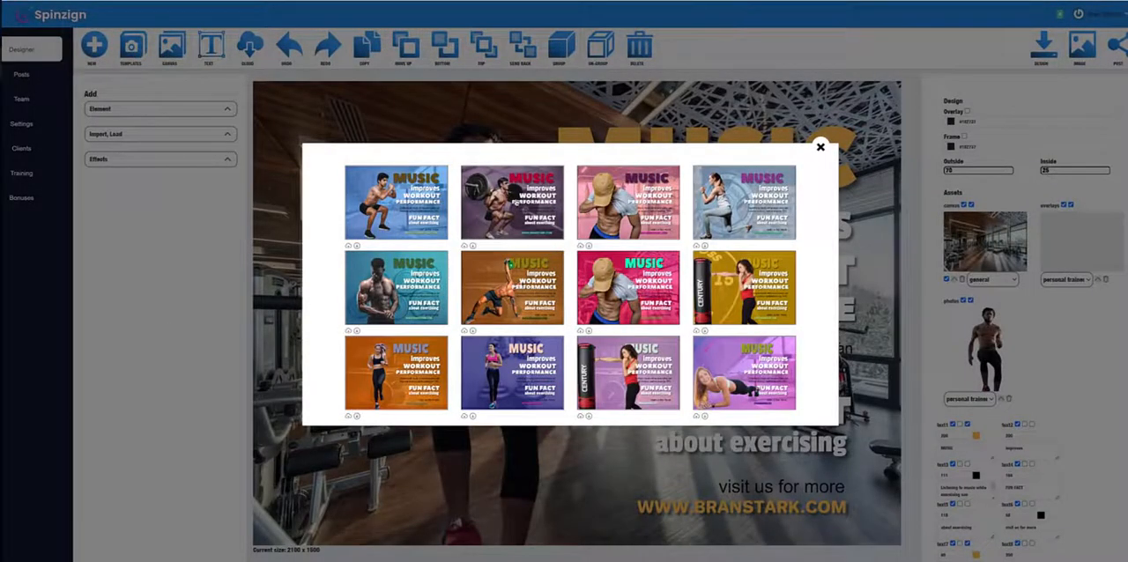
click(516, 201)
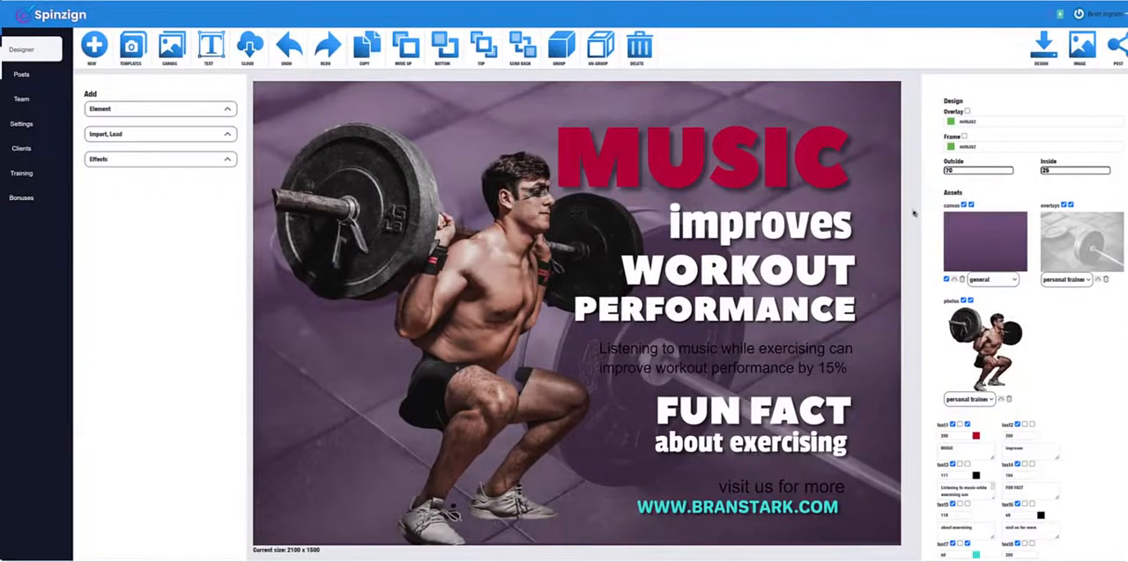
Step: Hide the overlay and spin the design with personal trainer and gym backgrounds, applying the variation with the green-topped woman holding dumbbells
click(1064, 206)
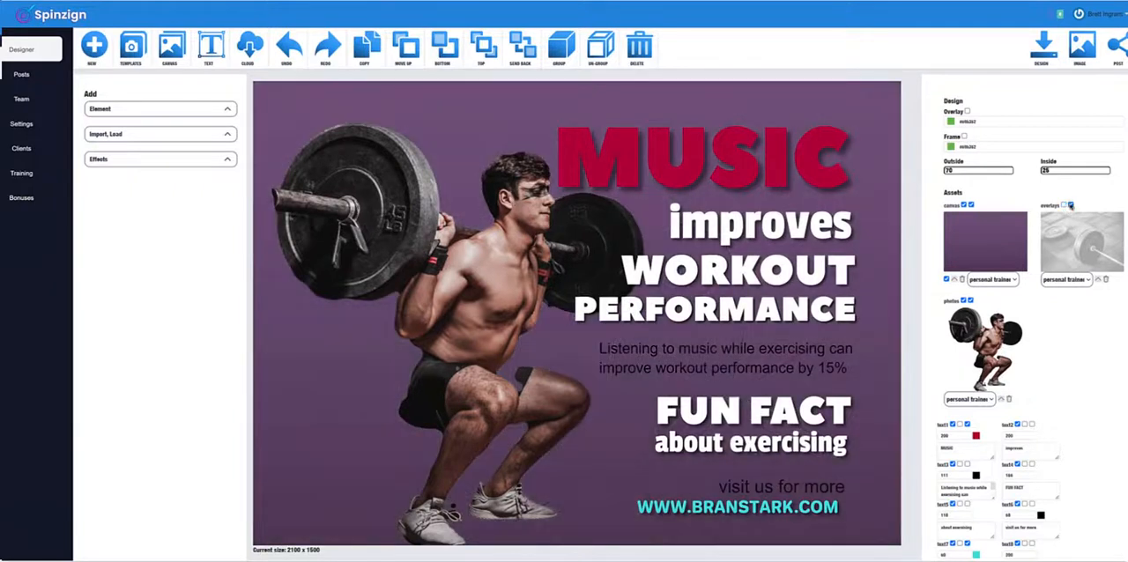
click(139, 160)
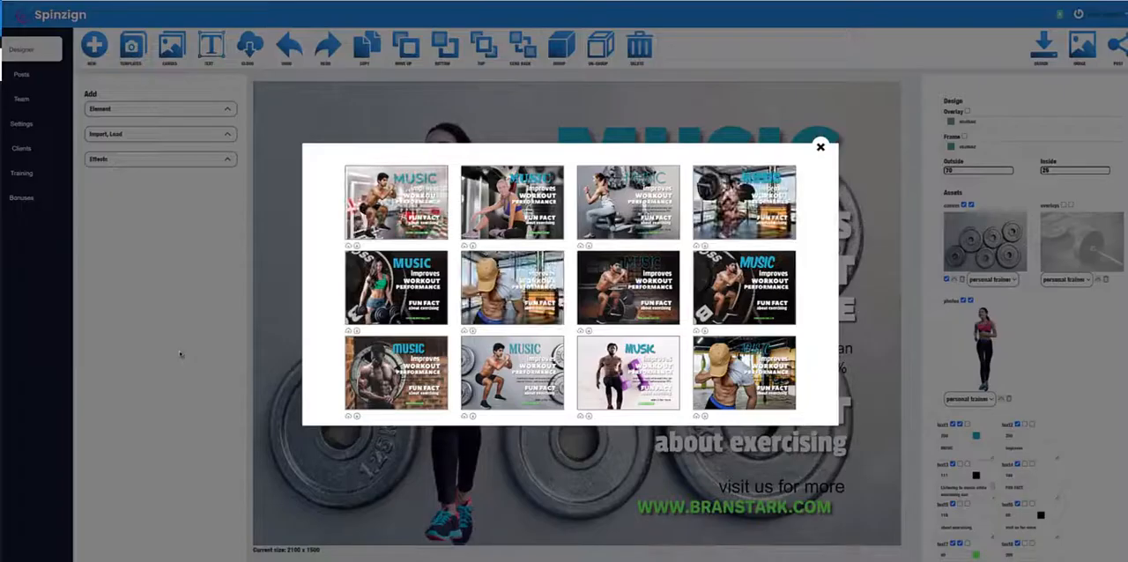
click(393, 293)
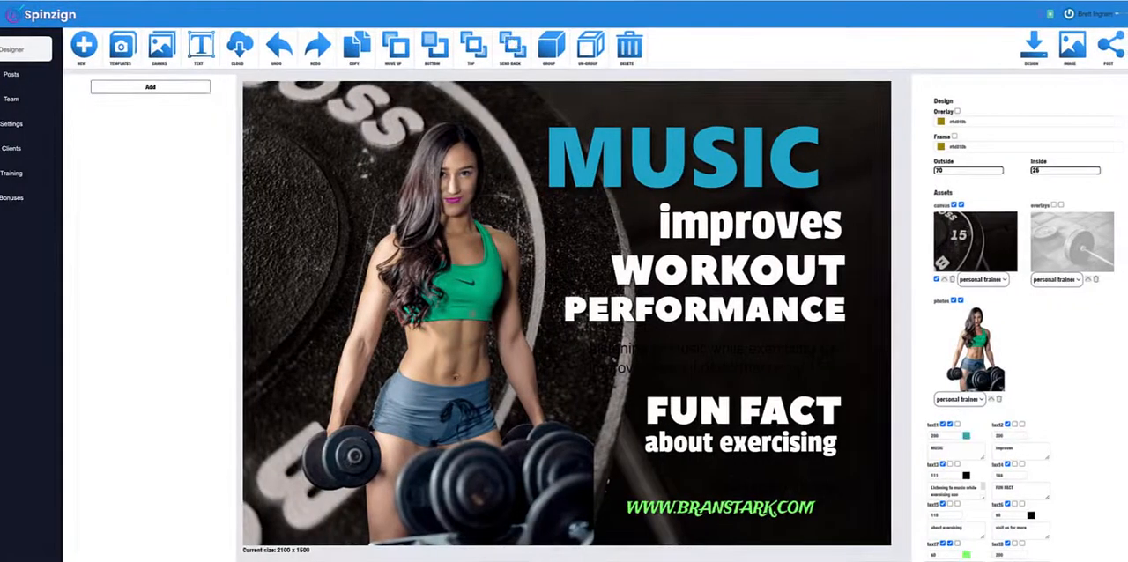
Step: Move the woman's photo slightly to the left, and toggle the canvas off and on and the overlay on and off
drag(457, 309, 428, 307)
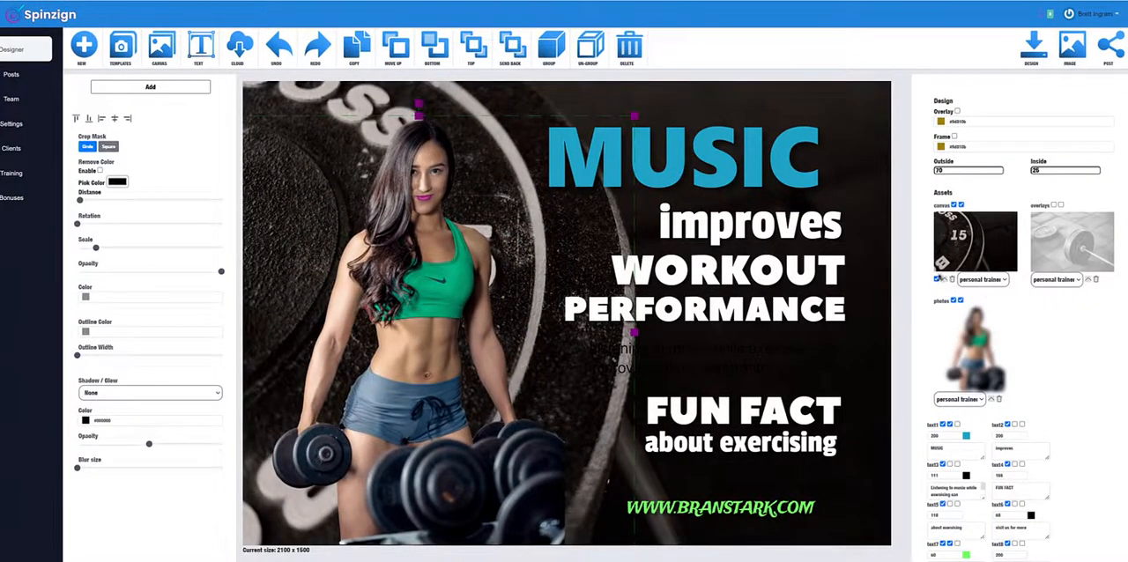
click(955, 205)
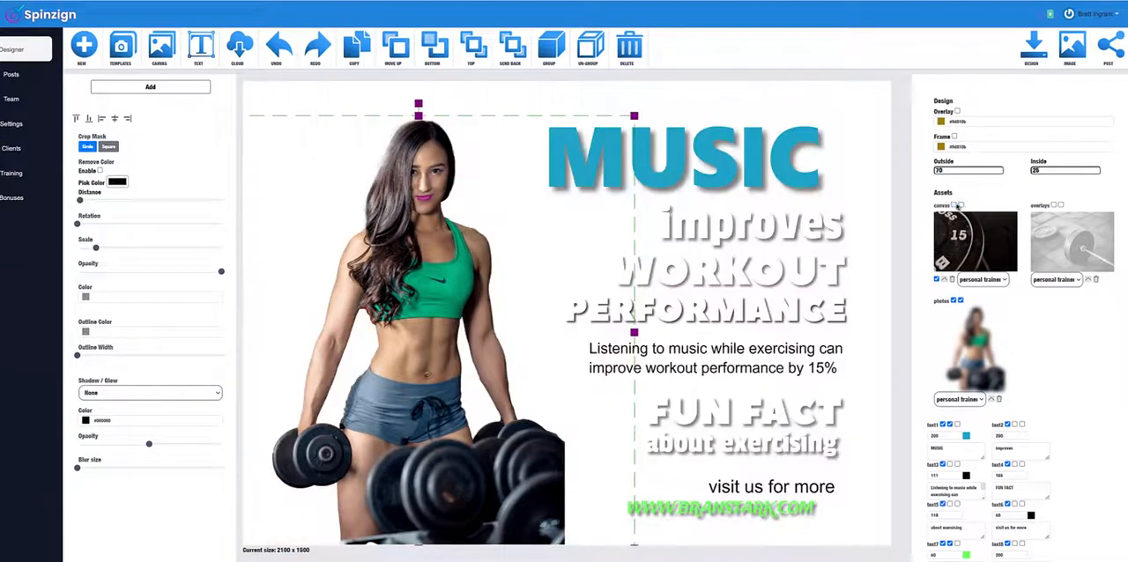
click(956, 204)
click(1055, 205)
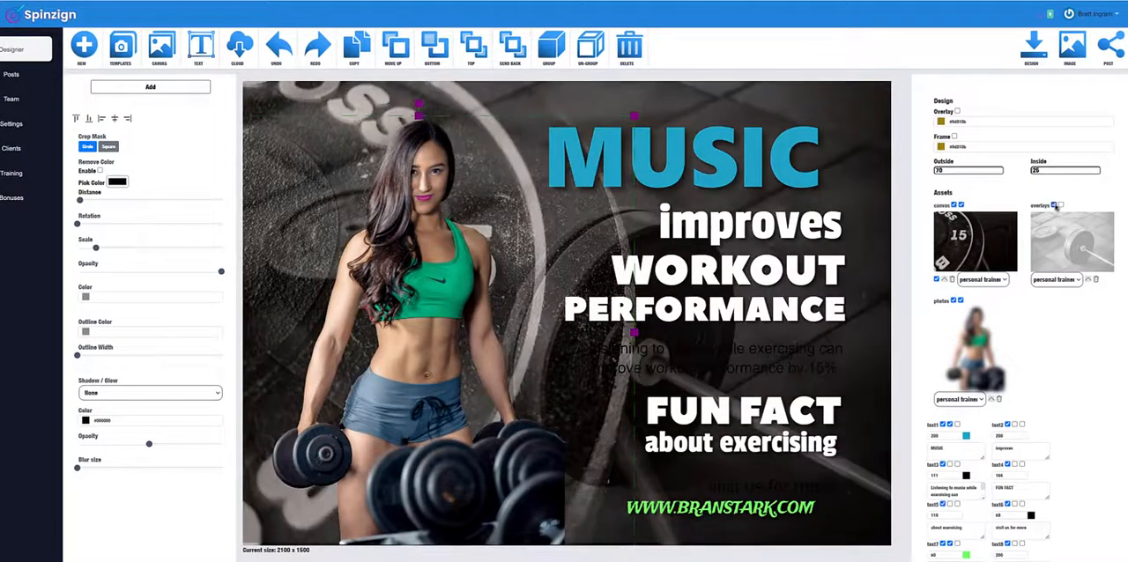
click(1054, 206)
Step: Shift the MUSIC title slightly right and down
click(771, 176)
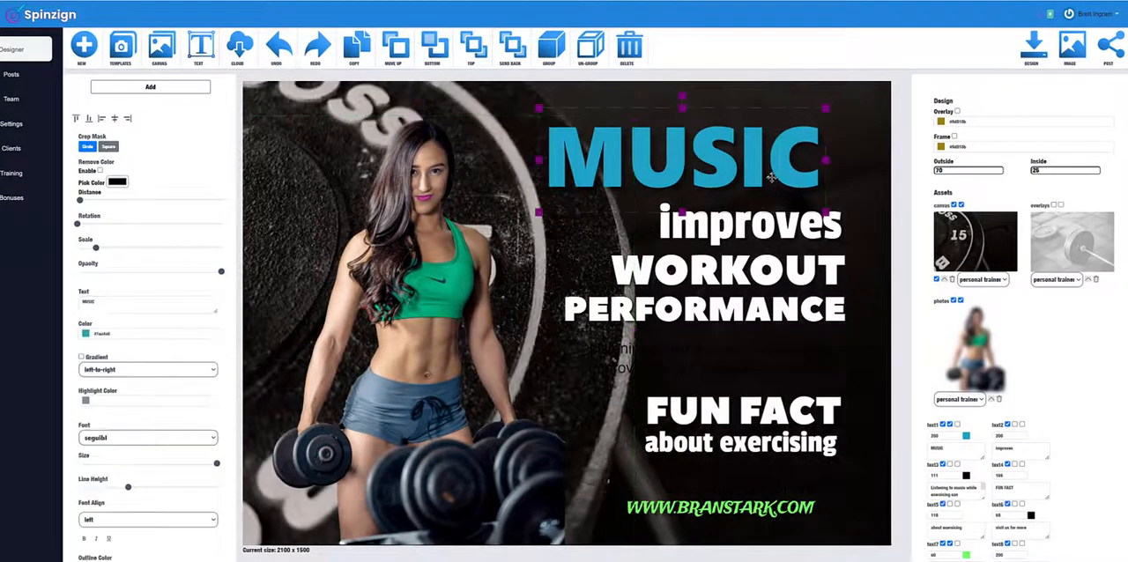
mouse_move(741, 183)
mouse_down()
mouse_move(708, 212)
mouse_move(756, 191)
mouse_up()
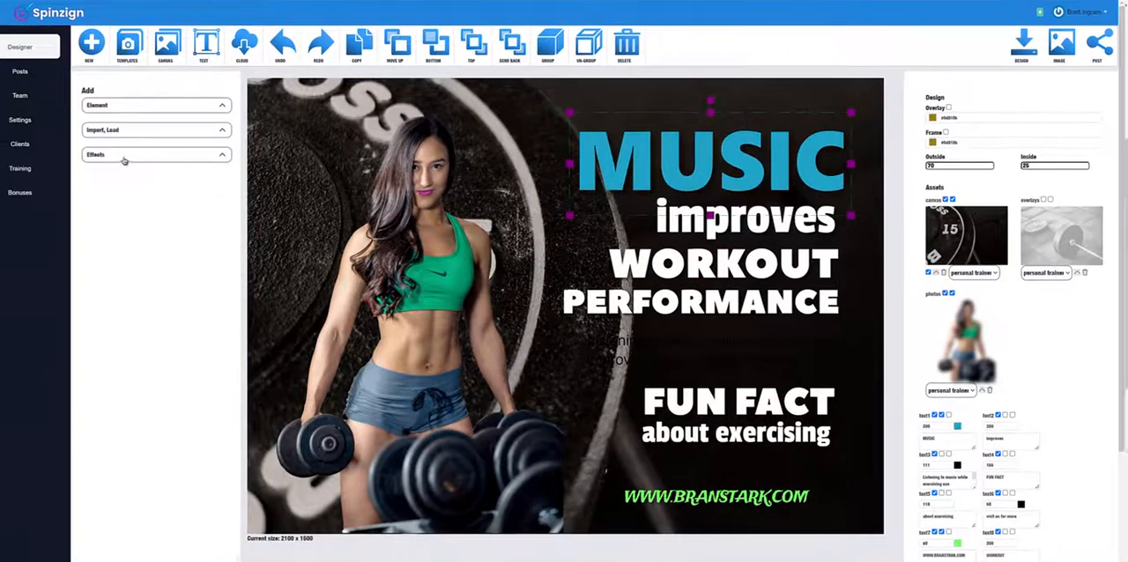
Step: Generate the design in the preset social media, ad and print sizes with the Resize effect, review the versions and close them
click(123, 159)
click(110, 216)
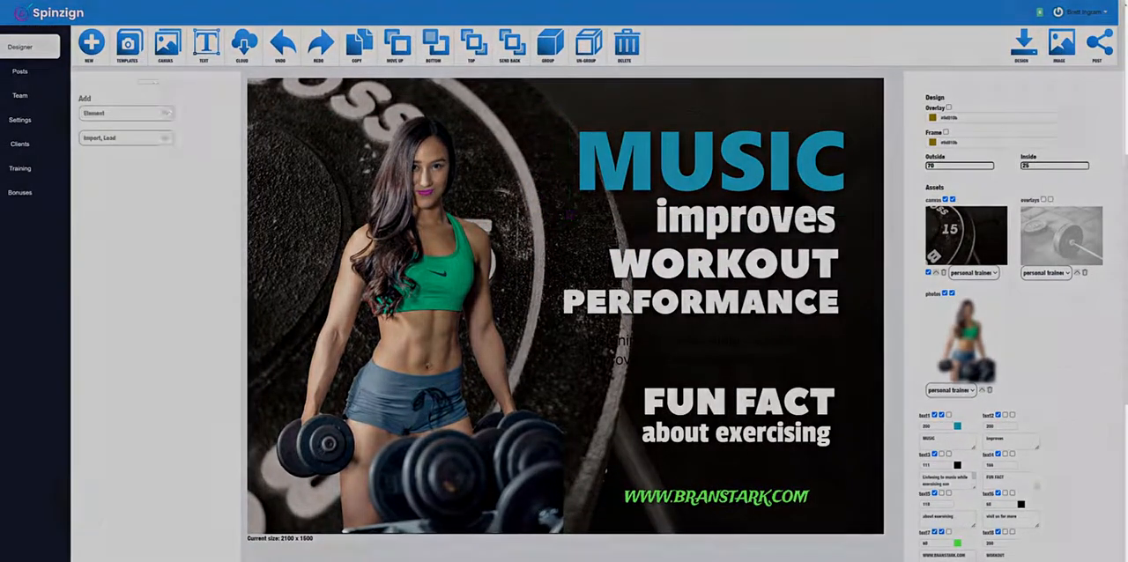
scroll(799, 211, down, 10)
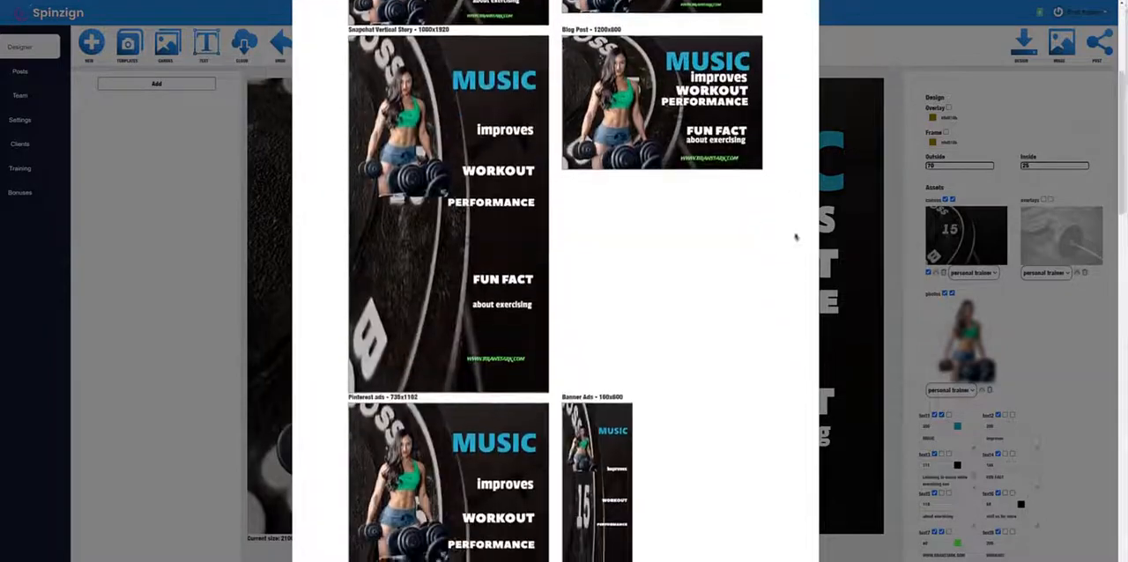
scroll(793, 249, down, 9)
scroll(788, 287, up, 7)
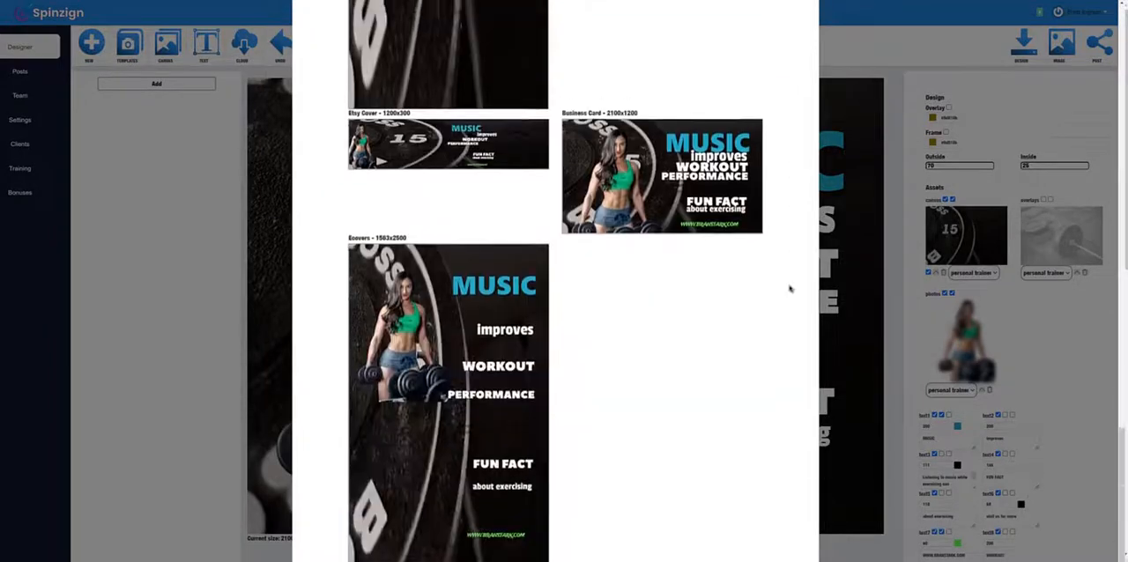
scroll(790, 288, up, 10)
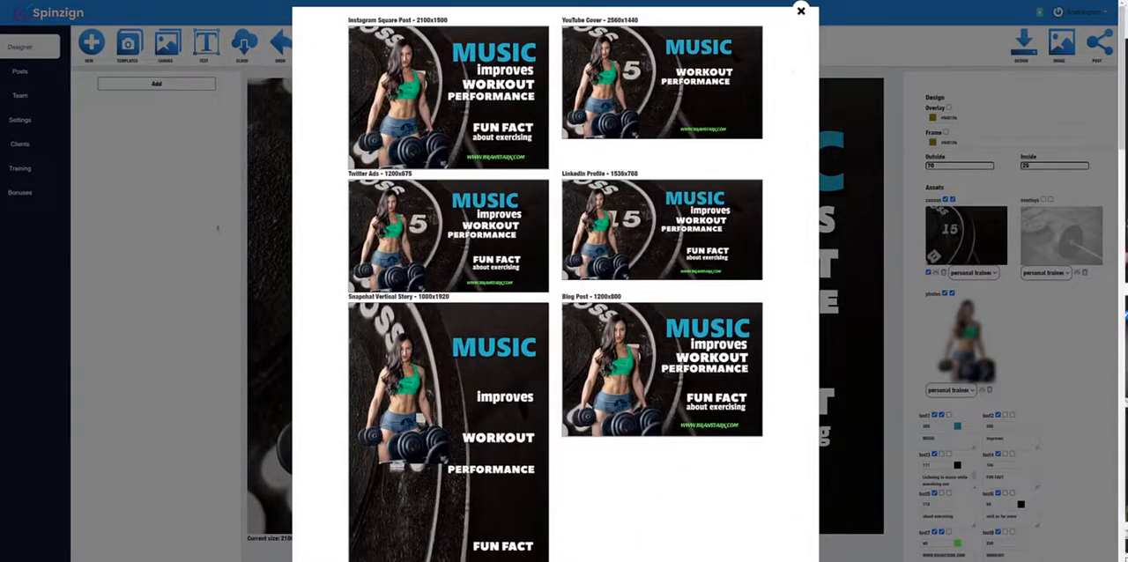
click(801, 12)
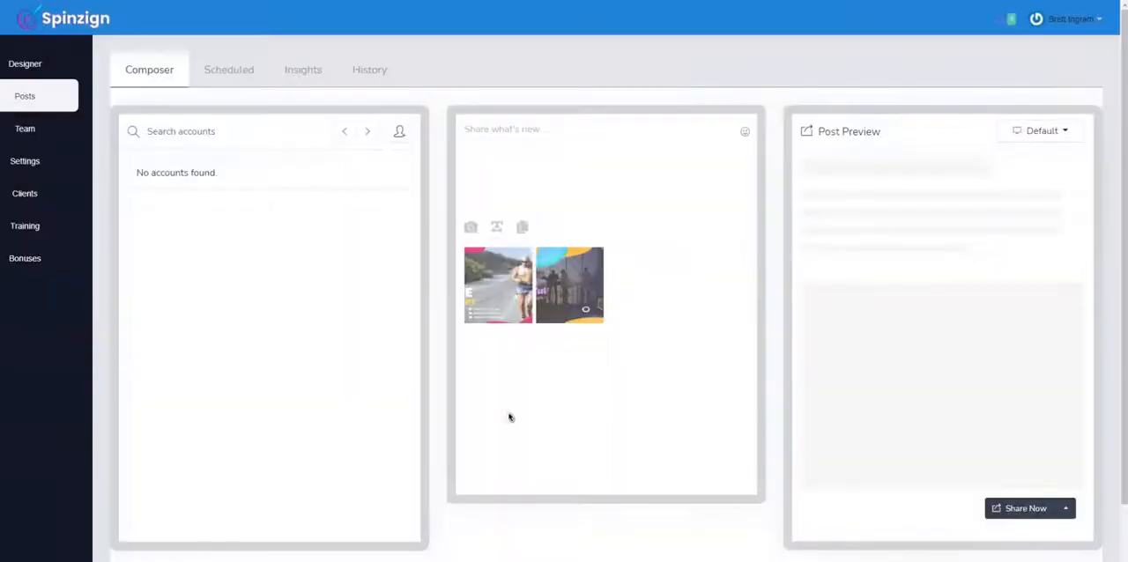
Step: Add the fitness center image with the running man to the post
click(487, 265)
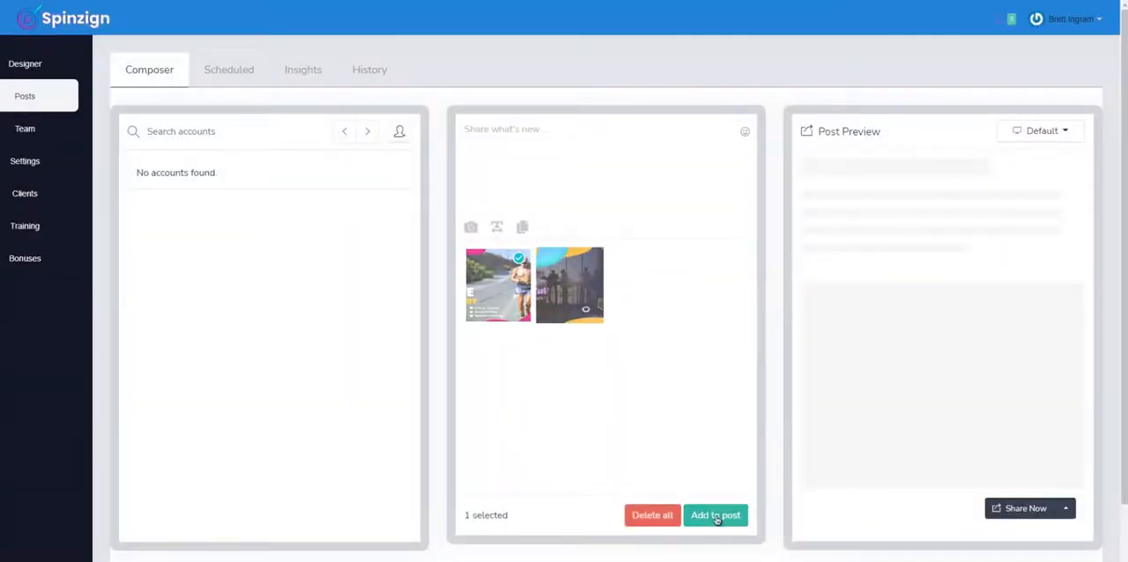
click(716, 517)
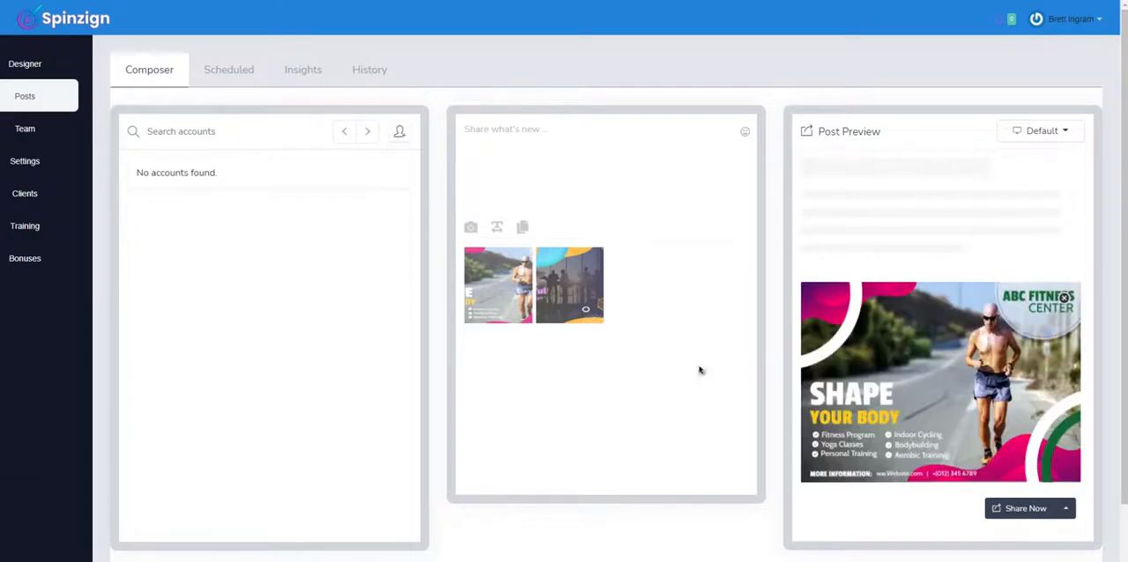
Step: Give the post the title "Title here" and the text "body here"
click(498, 230)
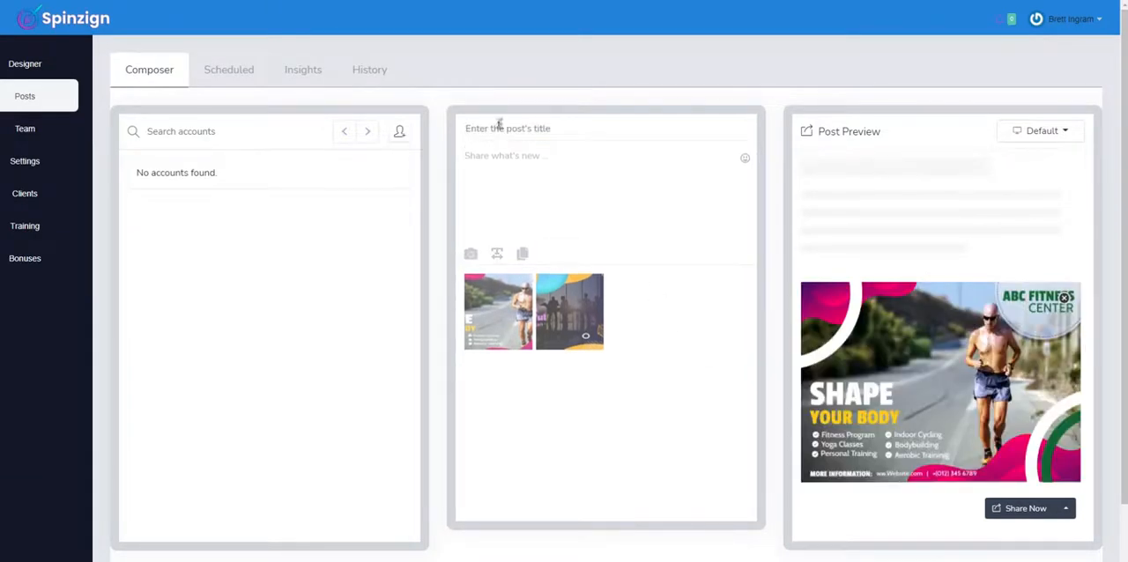
text(Titl)
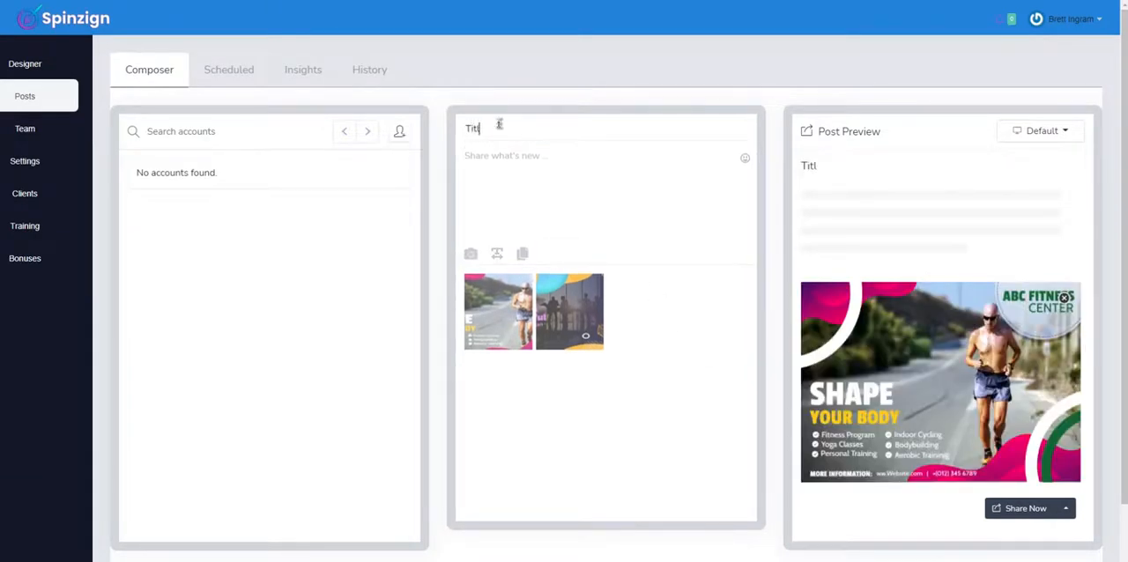
text(e here)
click(541, 159)
text(bo)
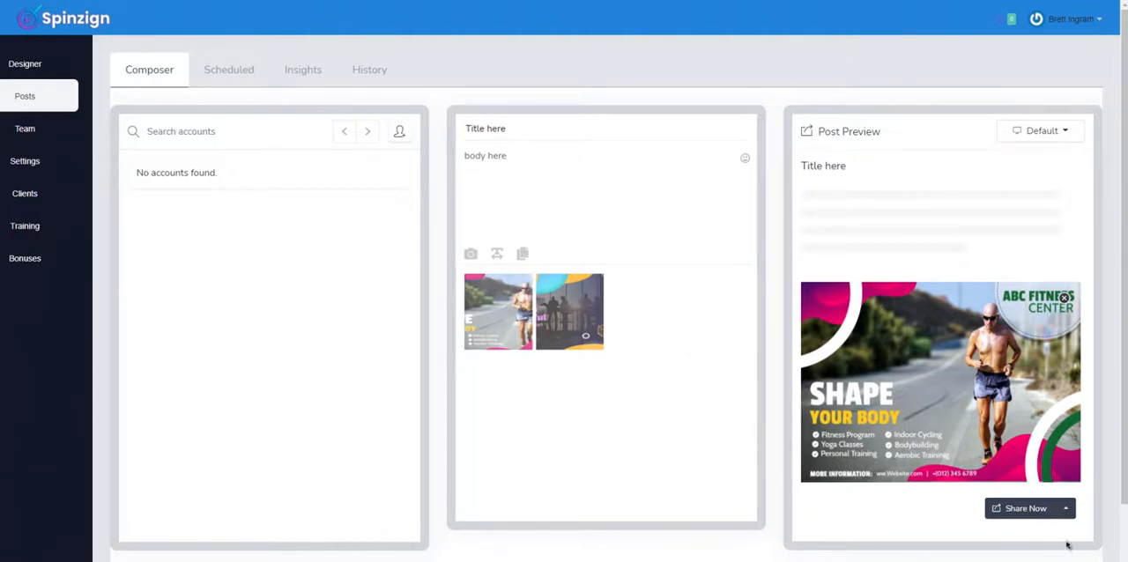
Step: View the alternatives to sharing the post immediately, and dismiss them
click(1066, 508)
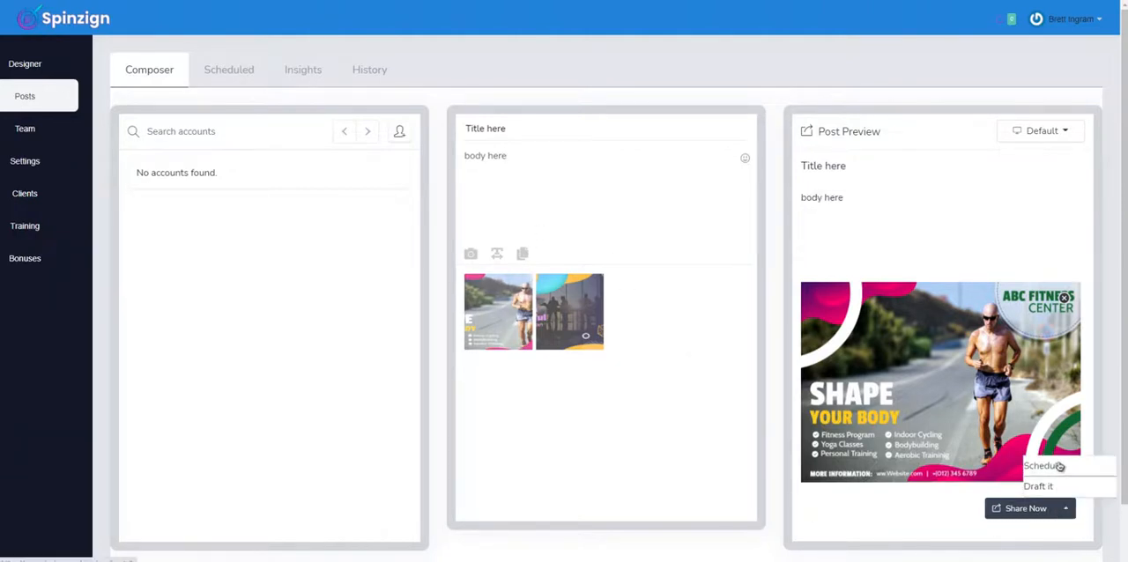
click(917, 546)
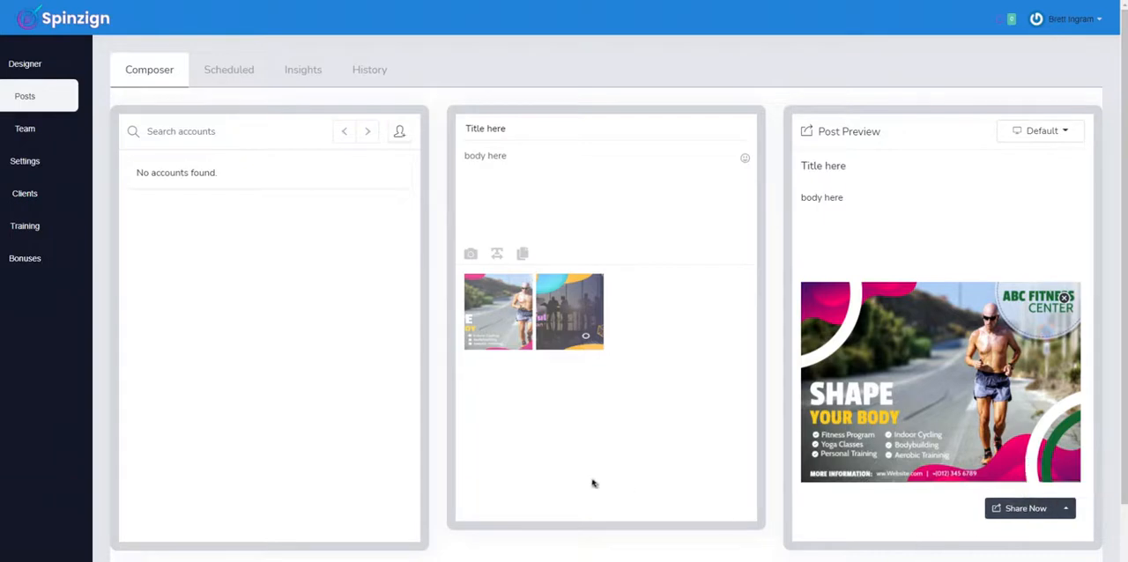